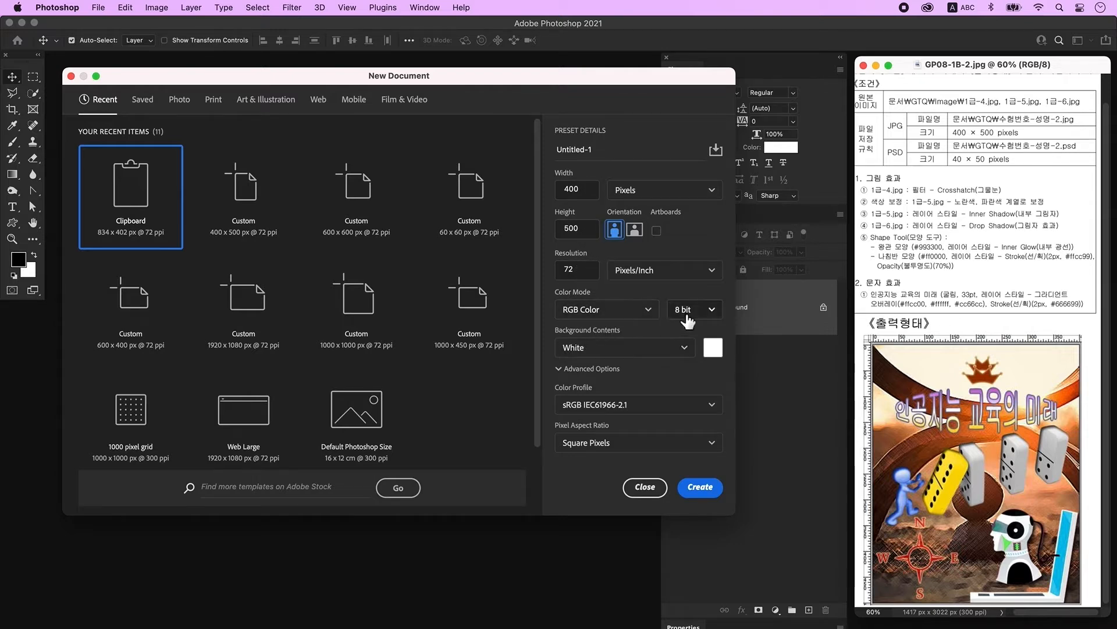
Step: Create the 400×500 px, 72 ppi RGB document, zoom to 300% and show rulers
left_click(704, 490)
key("super+plus")
key("super+plus")
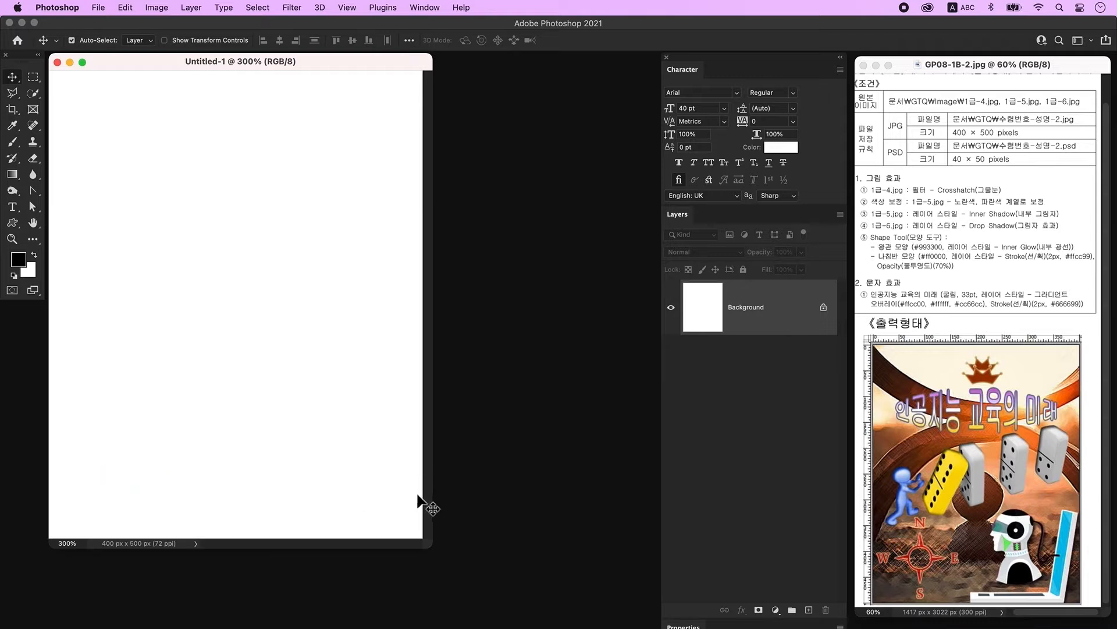
key("super+r")
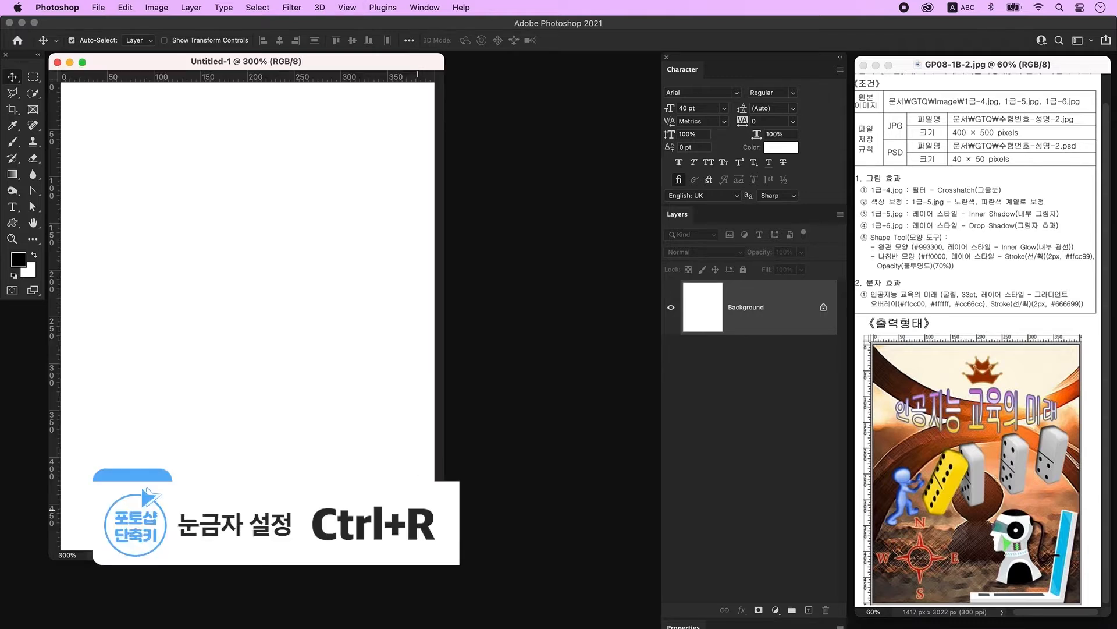
left_click_drag(448, 568, 460, 570)
Step: Save the blank document as a PSD on the Desktop, named with the exam number and candidate's name
left_click(98, 8)
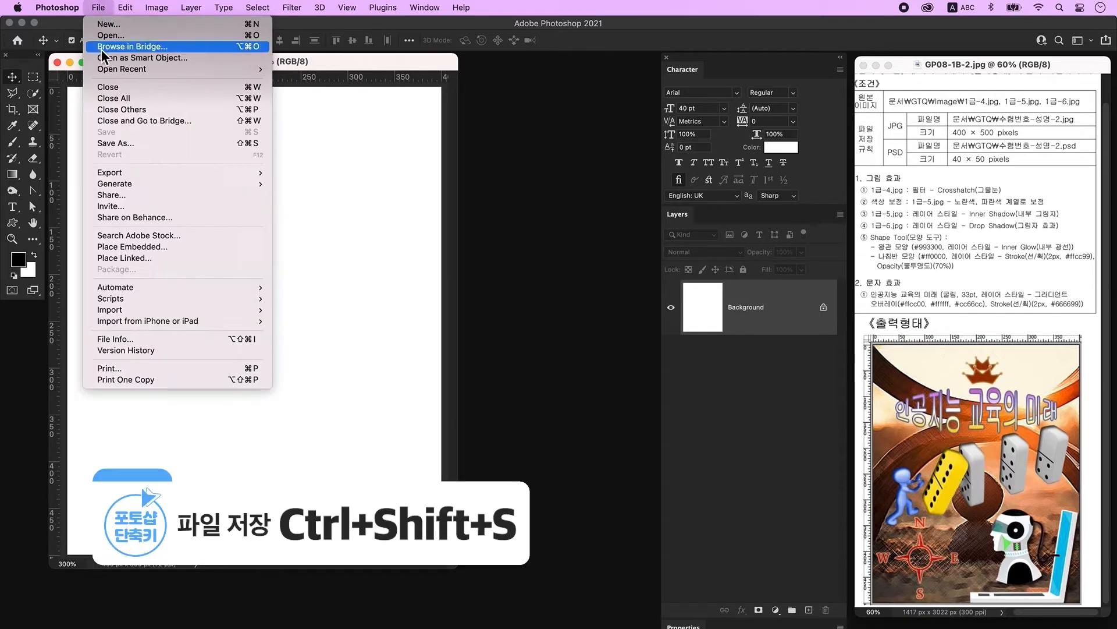
left_click(138, 144)
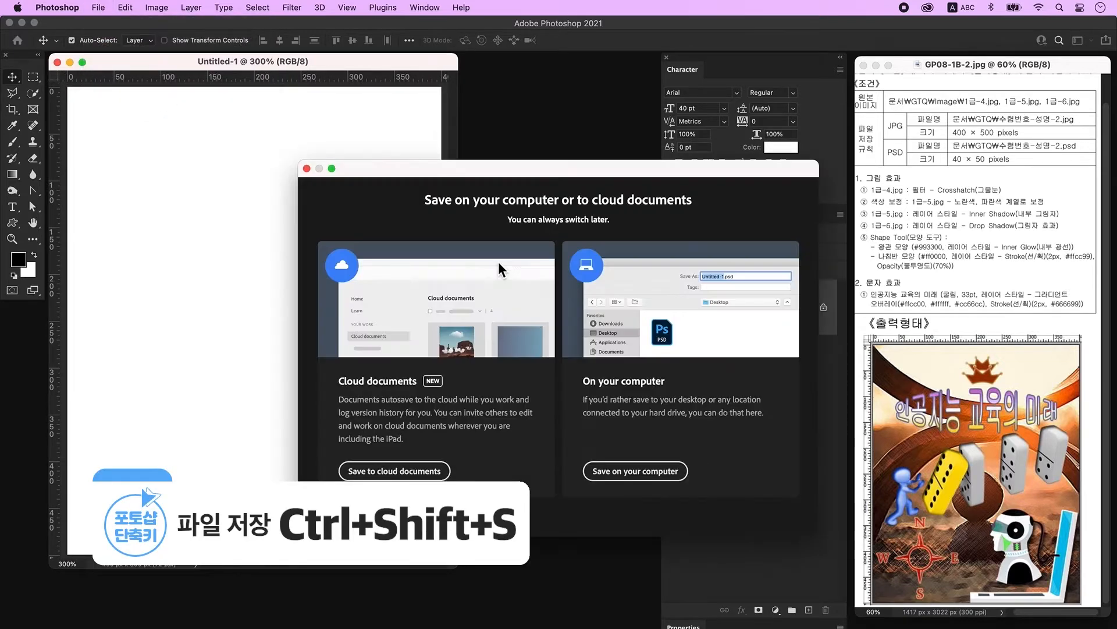
left_click(673, 472)
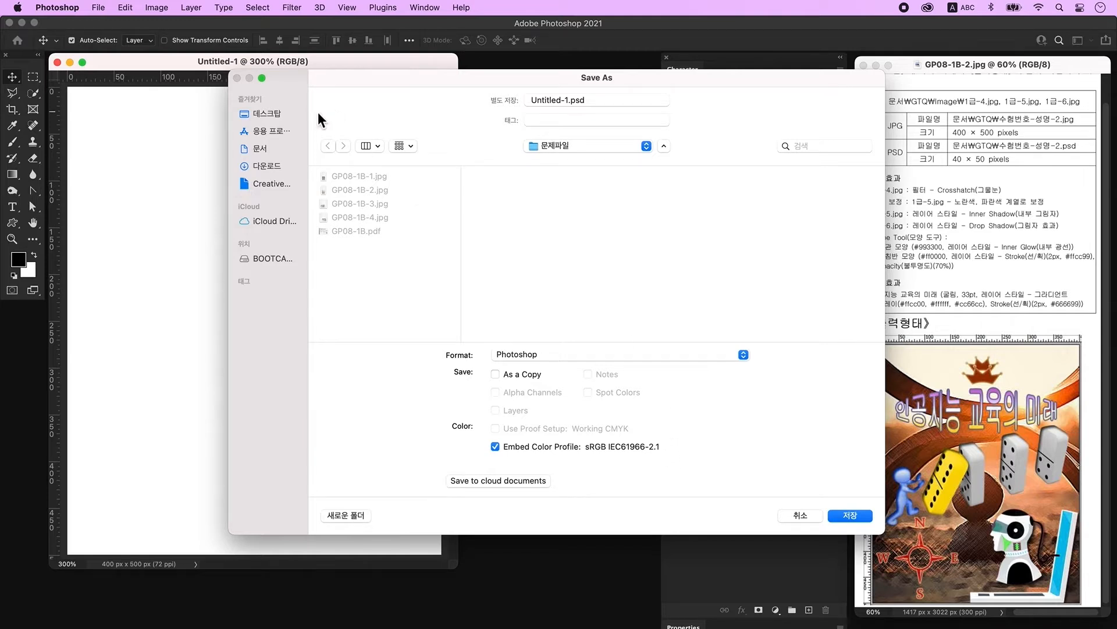
left_click(267, 114)
type("12345-")
key("ctrl+space")
left_click(838, 516)
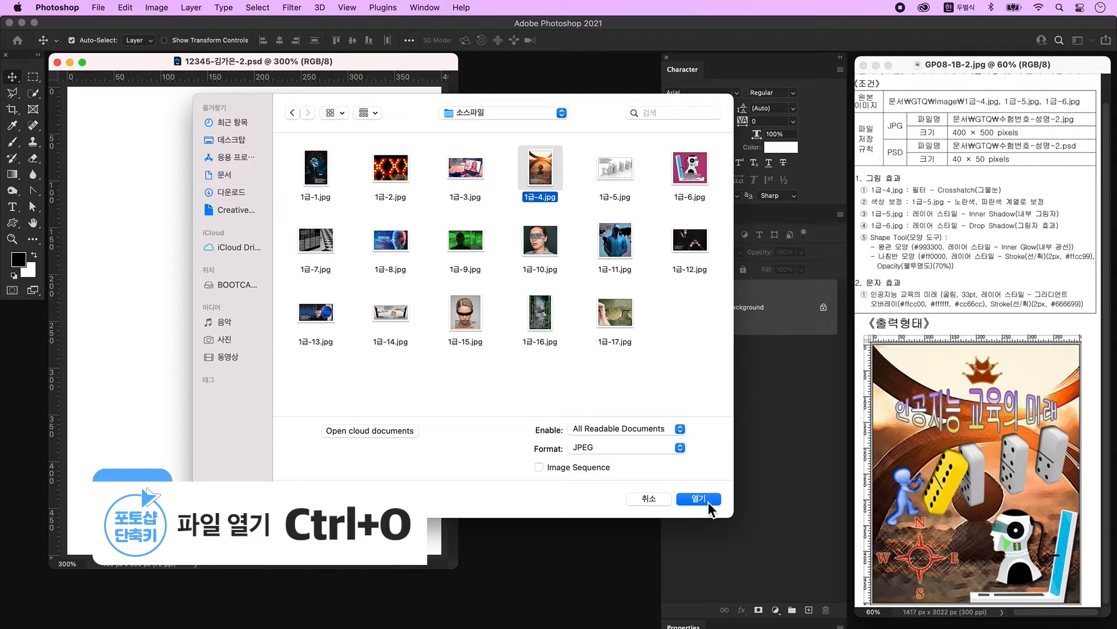
Step: Open 1급-4.jpg and drag the arch photo into the composite as a new layer
left_click(707, 501)
left_click_drag(147, 100, 570, 146)
left_click_drag(312, 280, 313, 281)
left_click(486, 148)
Step: Scale and position the arch photo so it fills the 400×500 canvas
key("super+t")
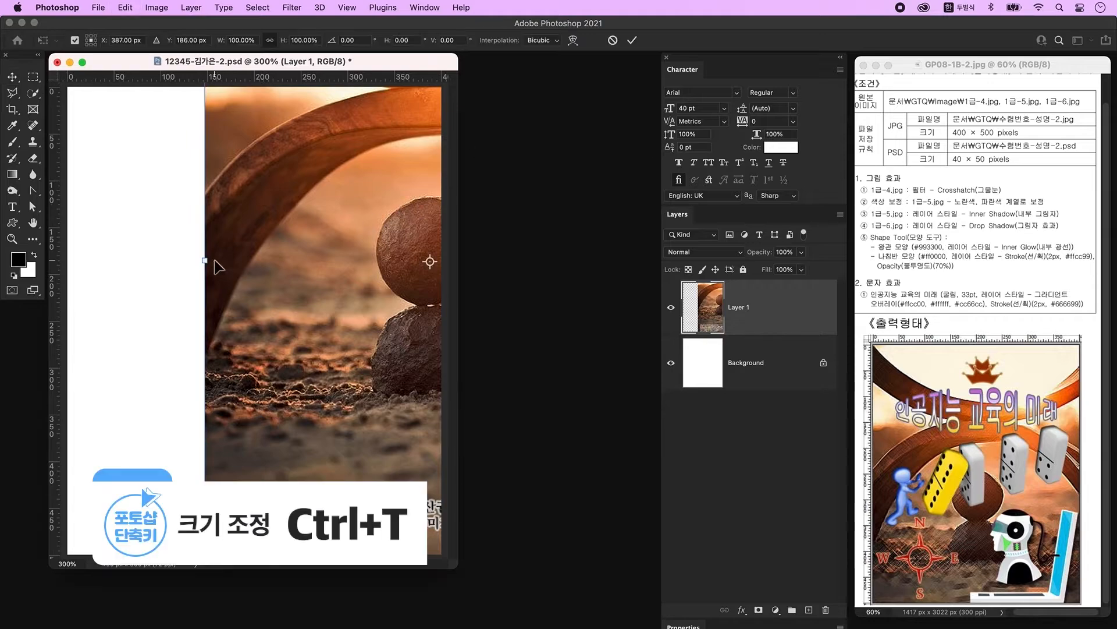
left_click_drag(204, 264, 236, 344)
left_click_drag(325, 310, 168, 276)
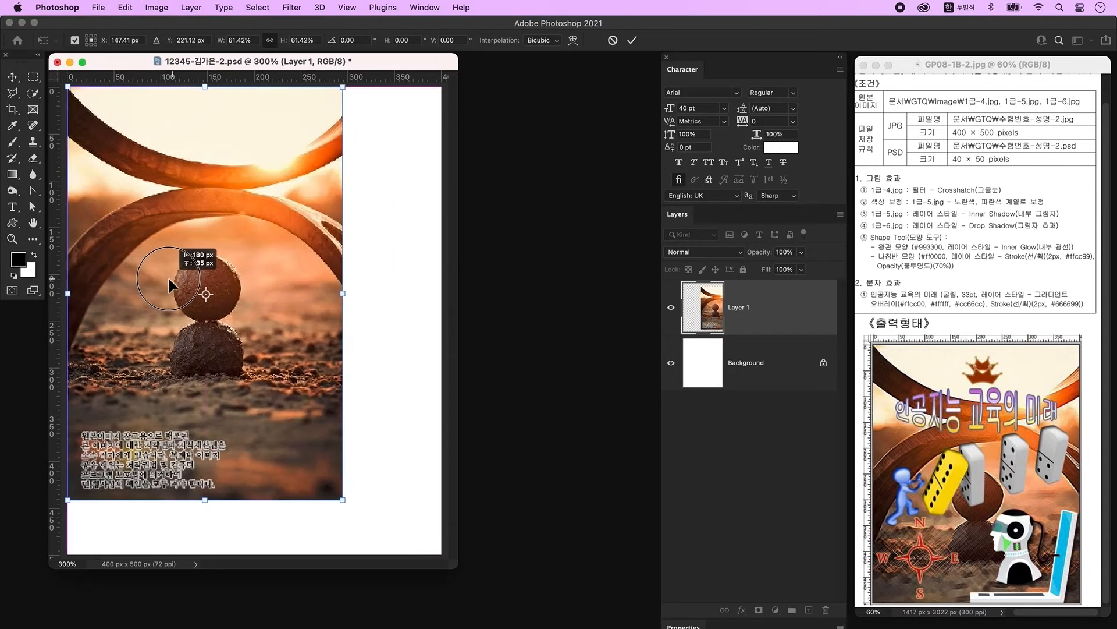
left_click_drag(347, 504, 443, 554)
key("Return")
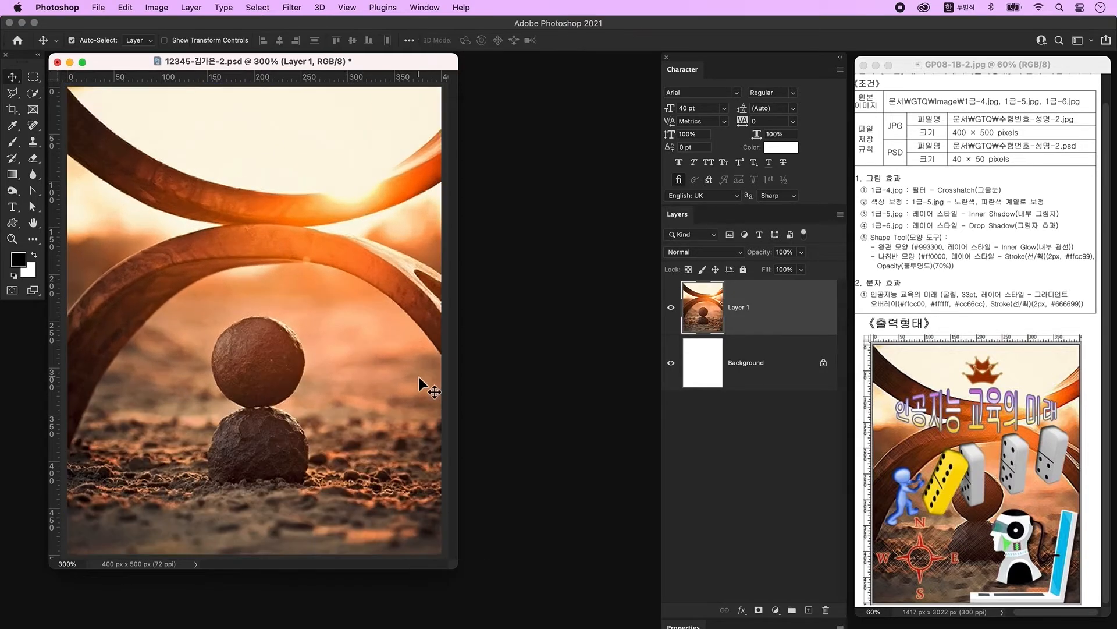
Step: Apply the Filter Gallery's Crosshatch filter to the arch photo layer
left_click(293, 8)
left_click(321, 79)
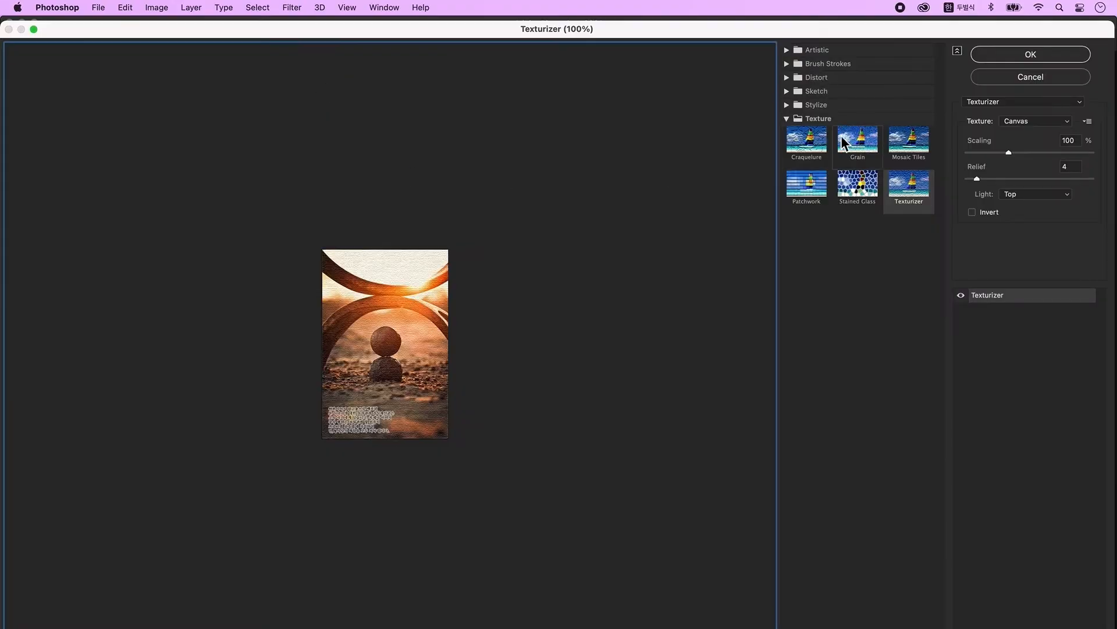
left_click(812, 149)
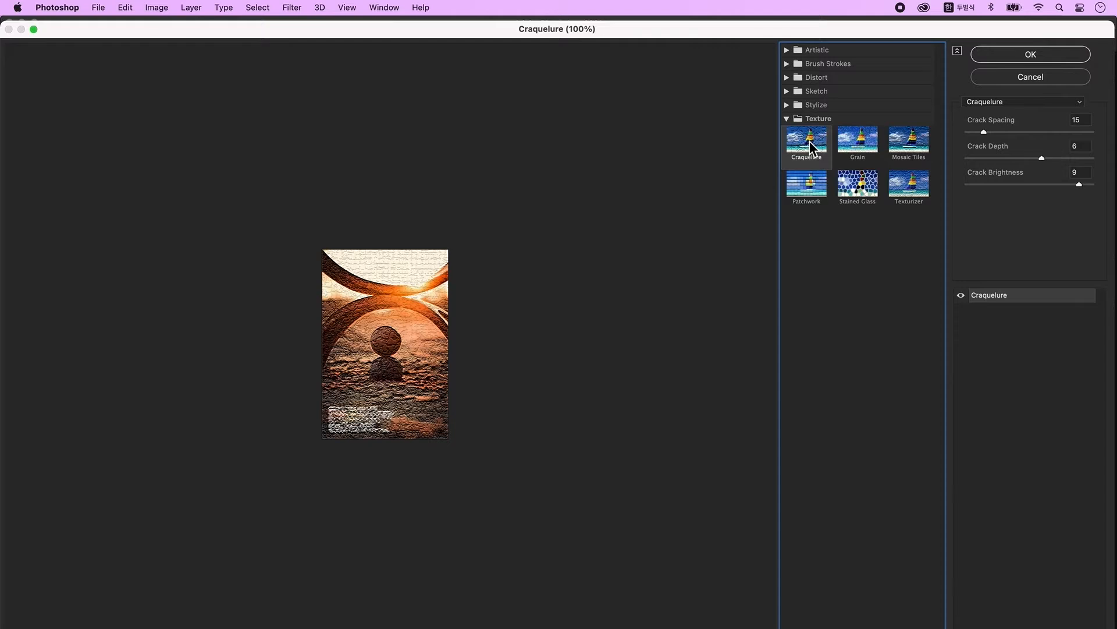
left_click(1022, 104)
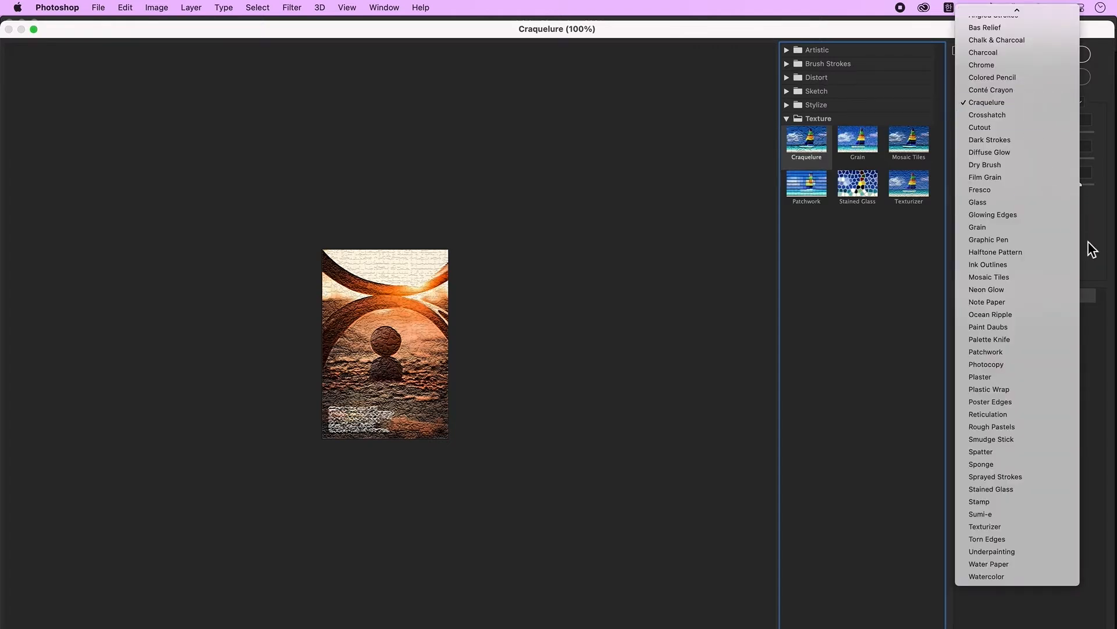
left_click(1030, 115)
left_click(1038, 56)
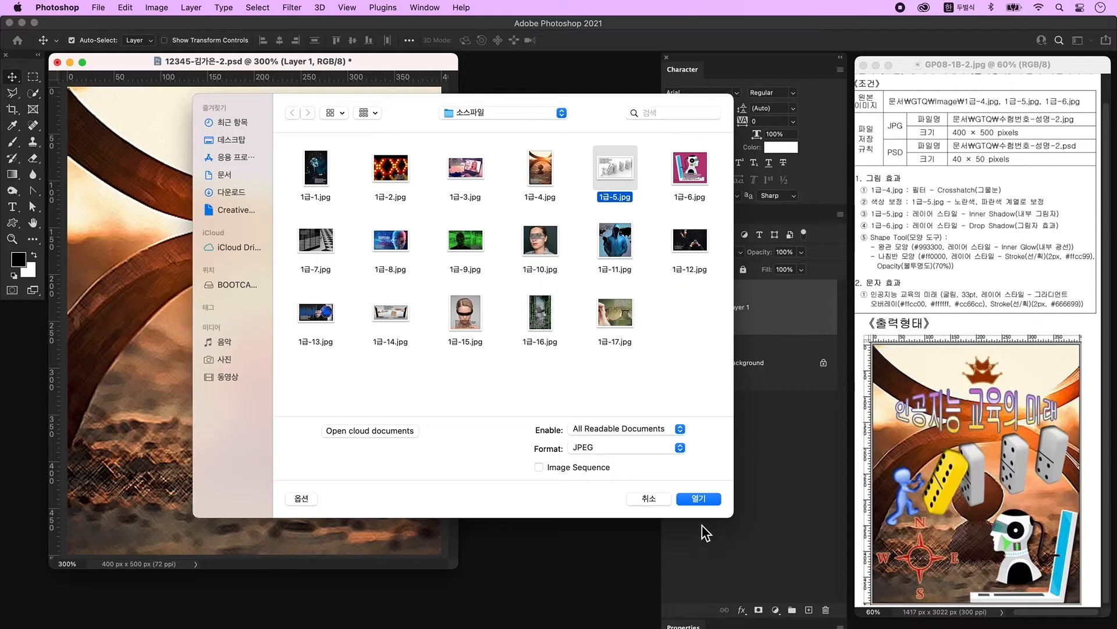
Step: Open 1급-5.jpg, select the white figure minus the arm gap, and copy it to its own layer
left_click(701, 505)
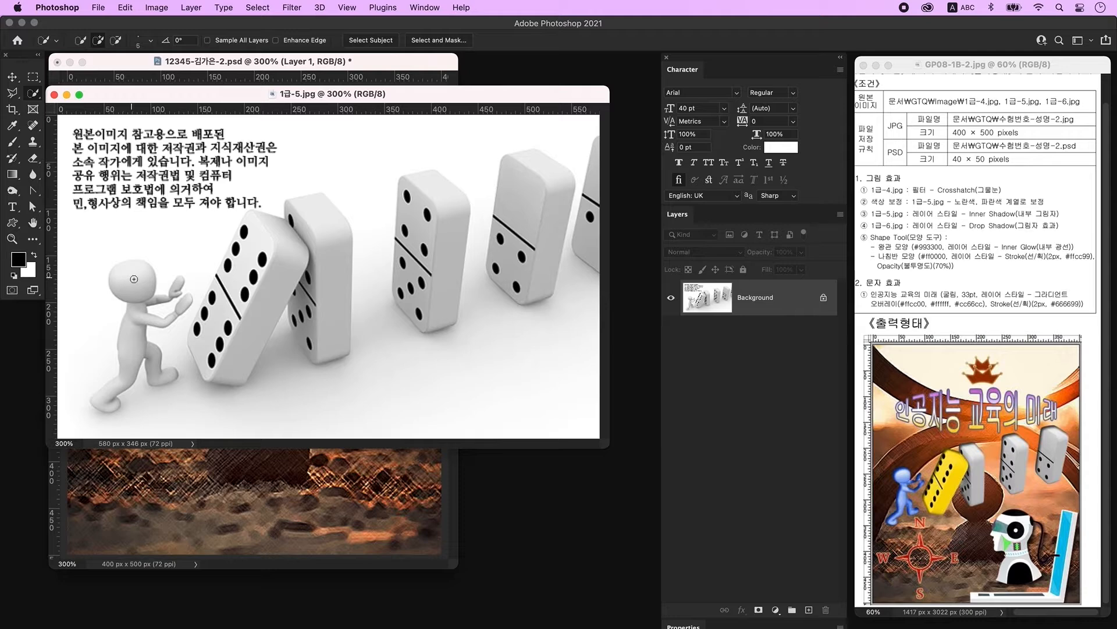
mouse_move(138, 278)
left_mouse_down()
mouse_move(128, 401)
mouse_move(120, 391)
mouse_move(96, 406)
left_mouse_up()
left_click_drag(156, 355, 166, 375)
left_click(176, 287)
left_click(184, 303)
left_click(160, 312, "alt")
key("bracketleft")
key("bracketleft")
key("bracketleft")
key("ctrl+j")
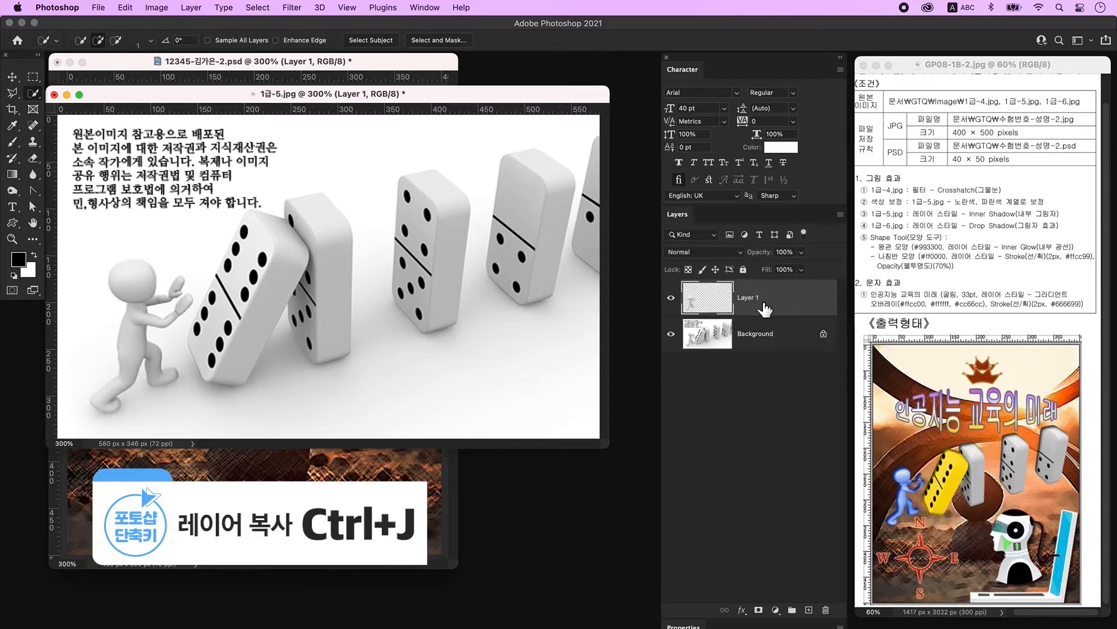
left_click(727, 344)
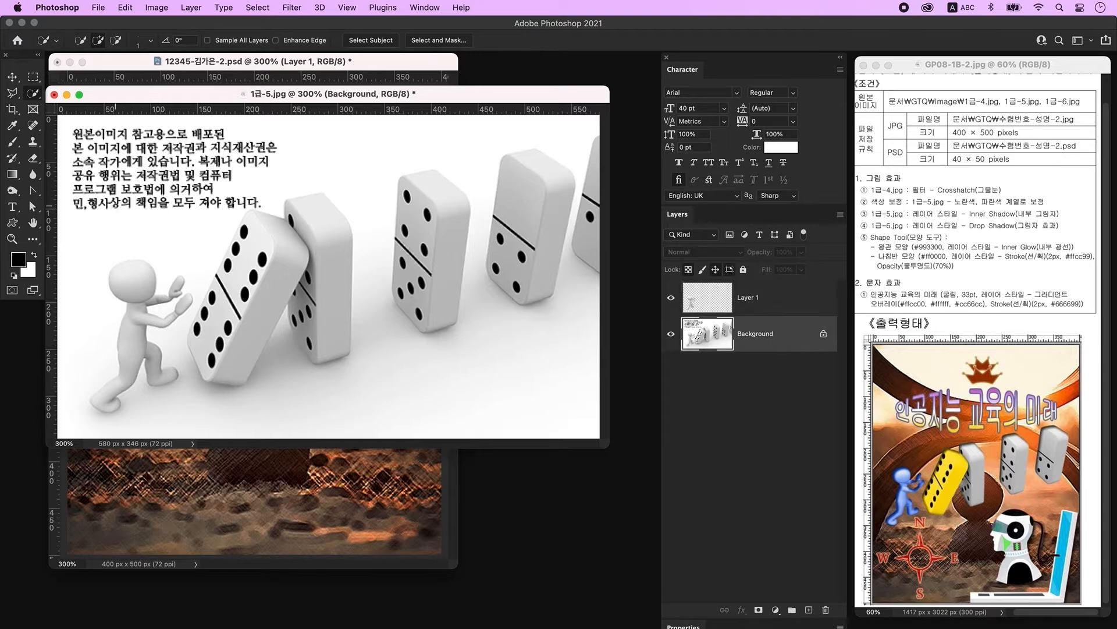
Step: With the Pen tool in Path mode, trace a closed path around the falling front domino
left_click(32, 190)
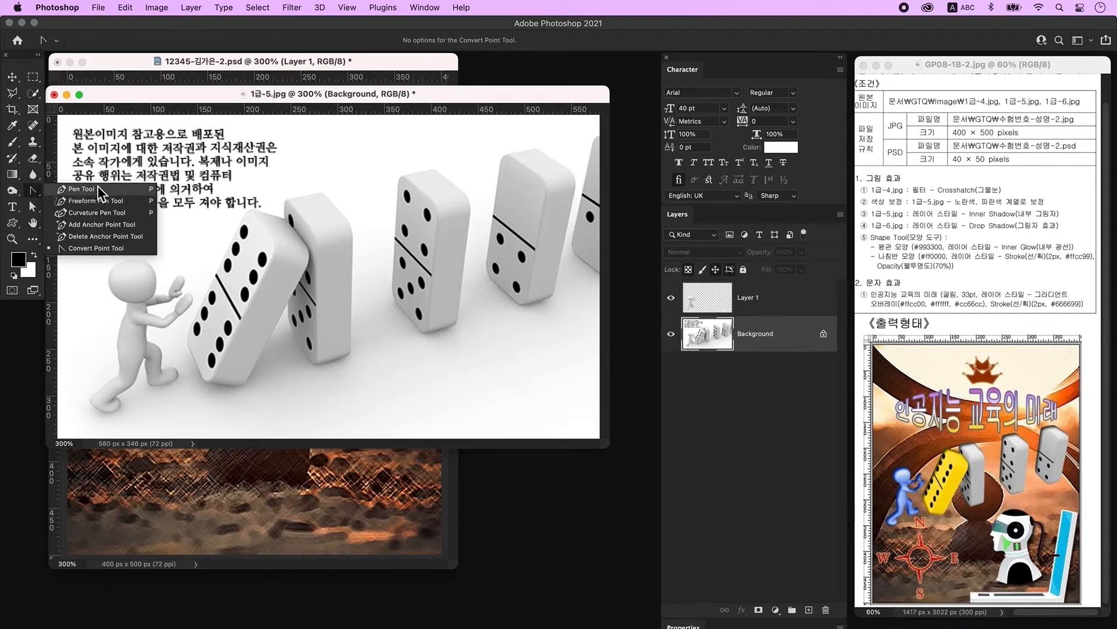
left_click(98, 187)
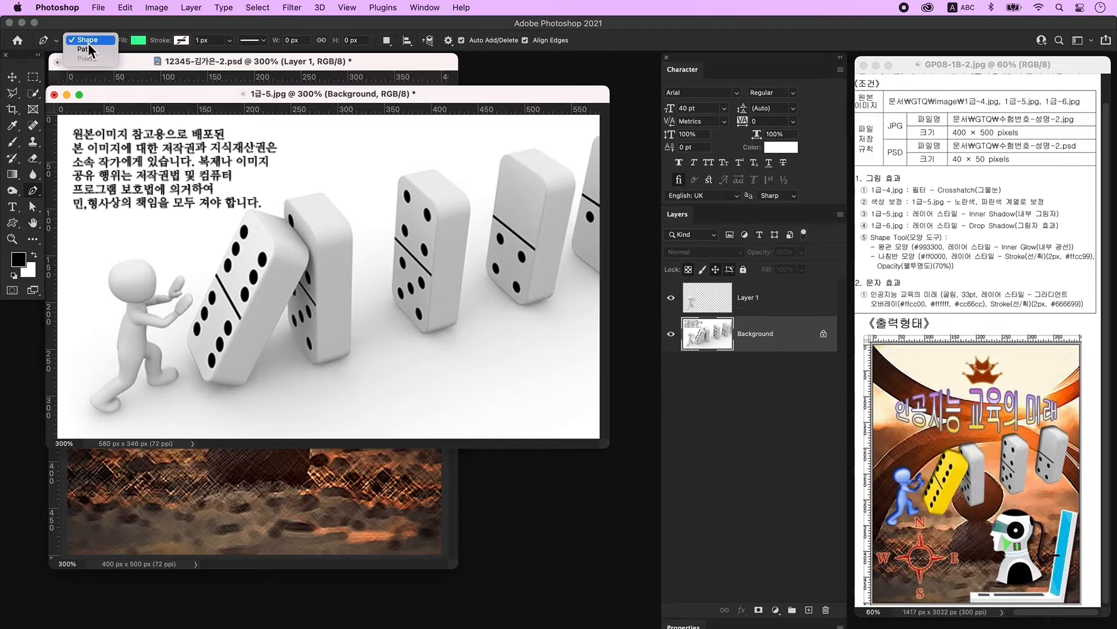
left_click(86, 48)
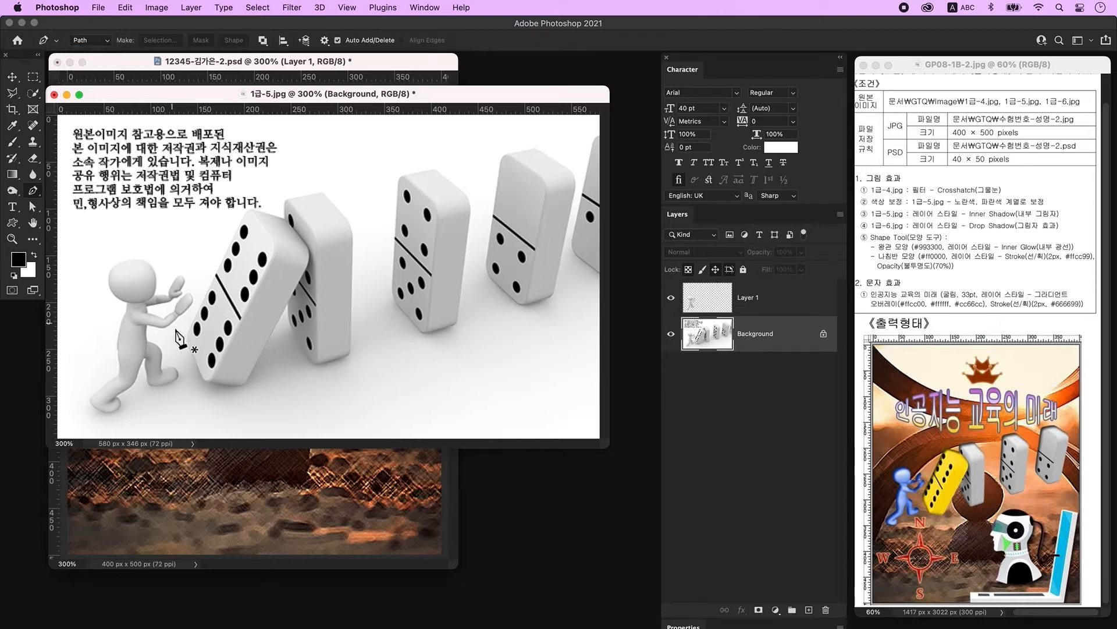
left_click(194, 316)
left_click_drag(199, 366, 251, 376)
left_click(205, 382)
left_click(287, 302)
left_click(291, 329)
left_click(313, 364)
left_click(350, 354)
left_click(353, 240)
left_click(336, 208)
left_click(321, 192)
left_click(285, 200)
left_click(195, 316)
Step: Trace a closed path around the standing middle domino
left_click(399, 173)
left_click(399, 189)
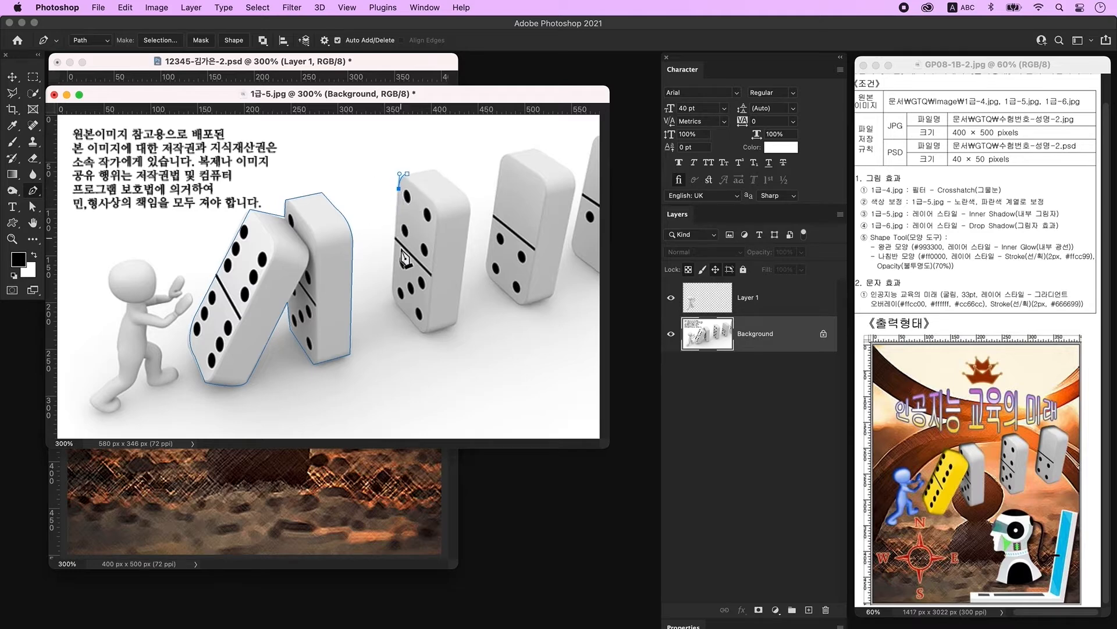
left_click(393, 288)
key("super+z")
left_click(406, 313)
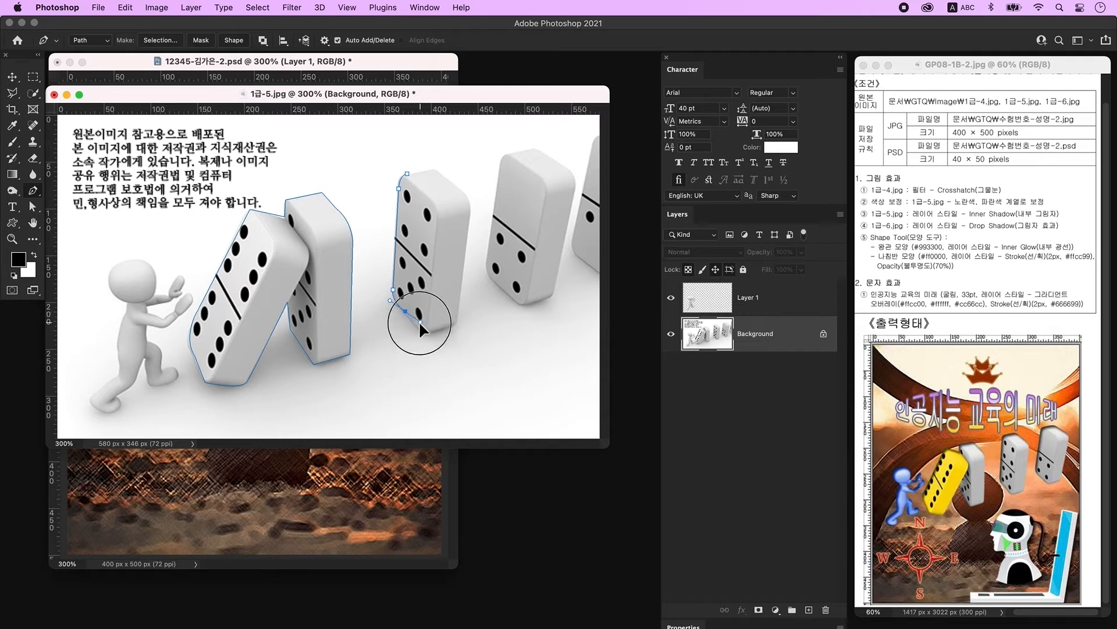
left_click(406, 312, "alt")
left_click(424, 331)
left_click_drag(459, 315, 462, 301)
left_click(469, 218)
left_click_drag(455, 185, 429, 173)
left_click(436, 168)
Step: Trace the last domino's path and convert all the domino paths into a selection
left_click(407, 174)
left_click(514, 153)
left_click_drag(500, 170, 496, 196)
left_click(486, 260)
mouse_move(494, 281)
left_mouse_down()
mouse_move(501, 290)
mouse_move(557, 282)
left_mouse_up()
left_click(520, 303)
left_click(574, 198)
left_click_drag(555, 160, 519, 130)
left_click(537, 149)
left_click(513, 153)
key("super+Return")
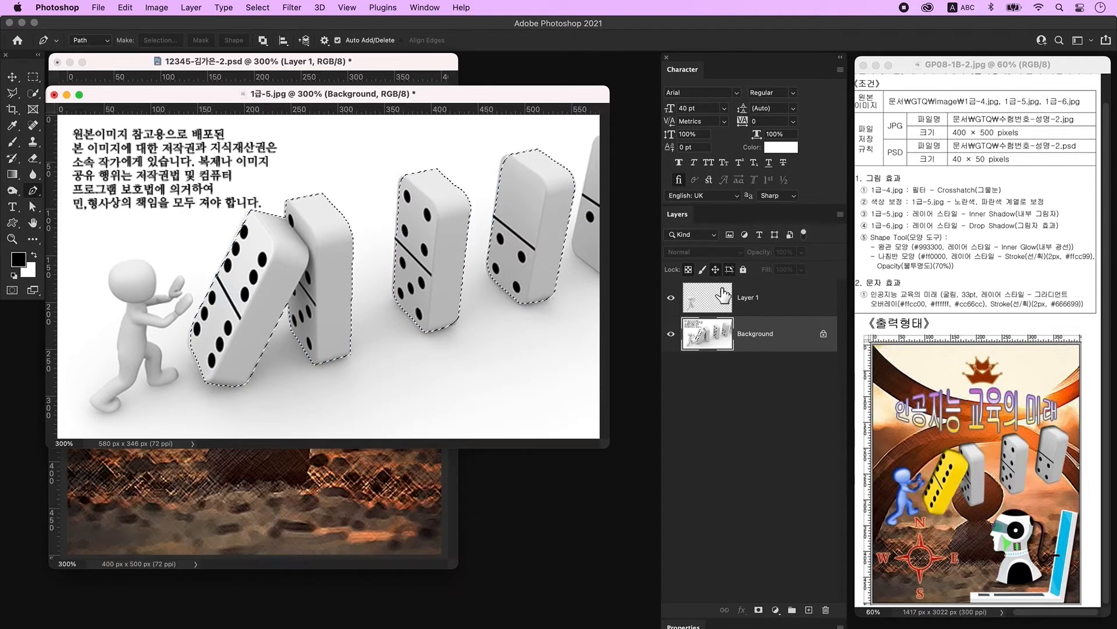
Step: Copy the dominoes to a new layer and drag them with the figure into the composite
key("super+j")
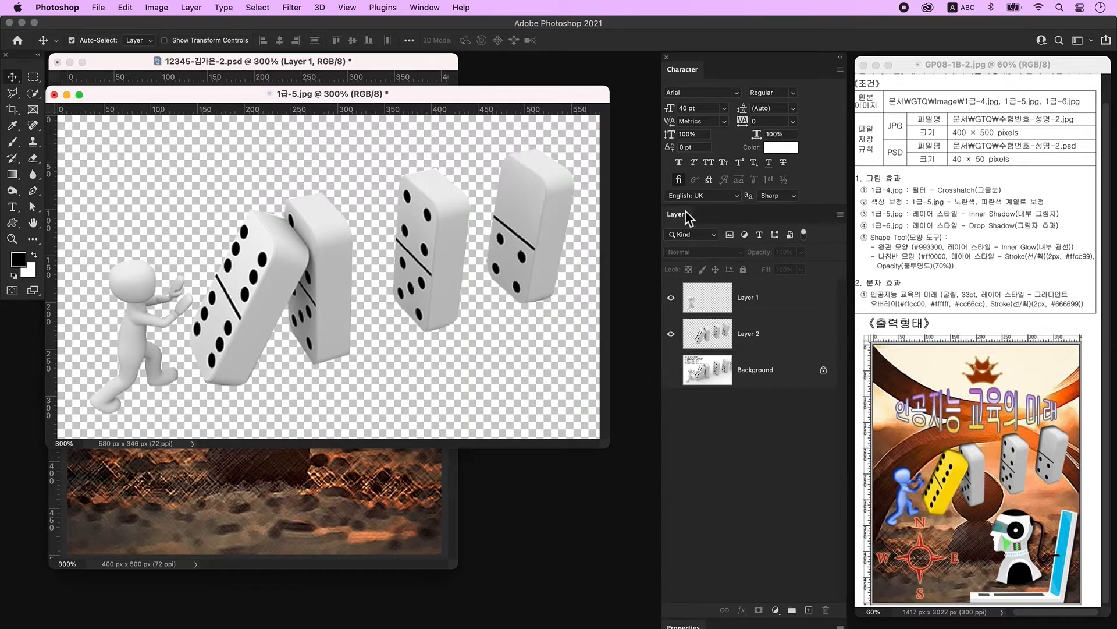
left_click(722, 304)
left_click(723, 337, "shift")
left_click_drag(343, 90, 645, 341)
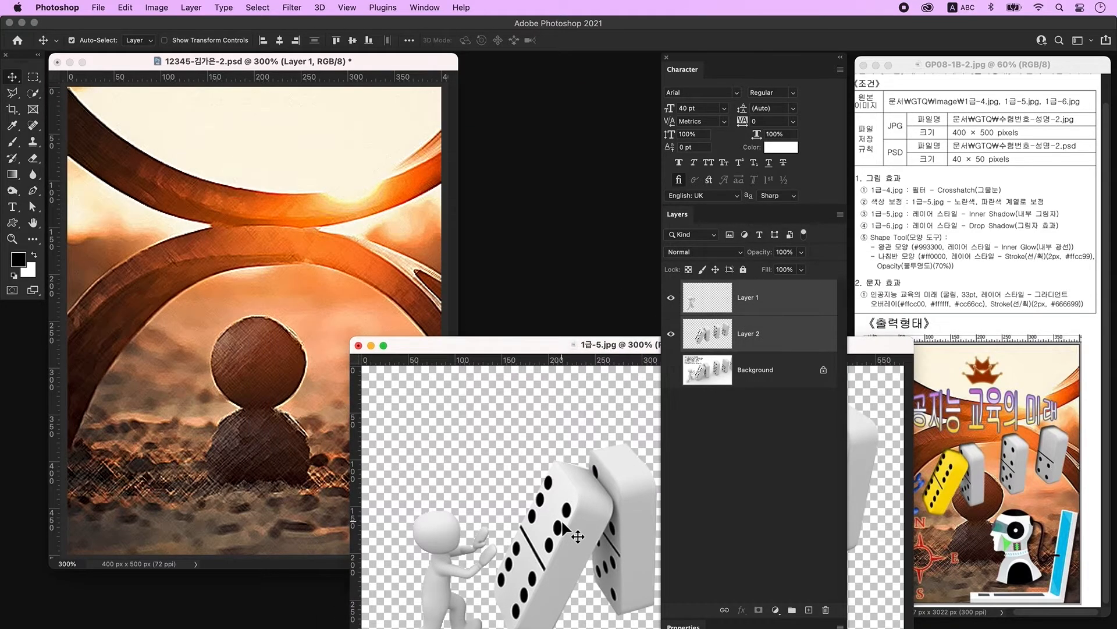
left_click_drag(571, 530, 166, 340)
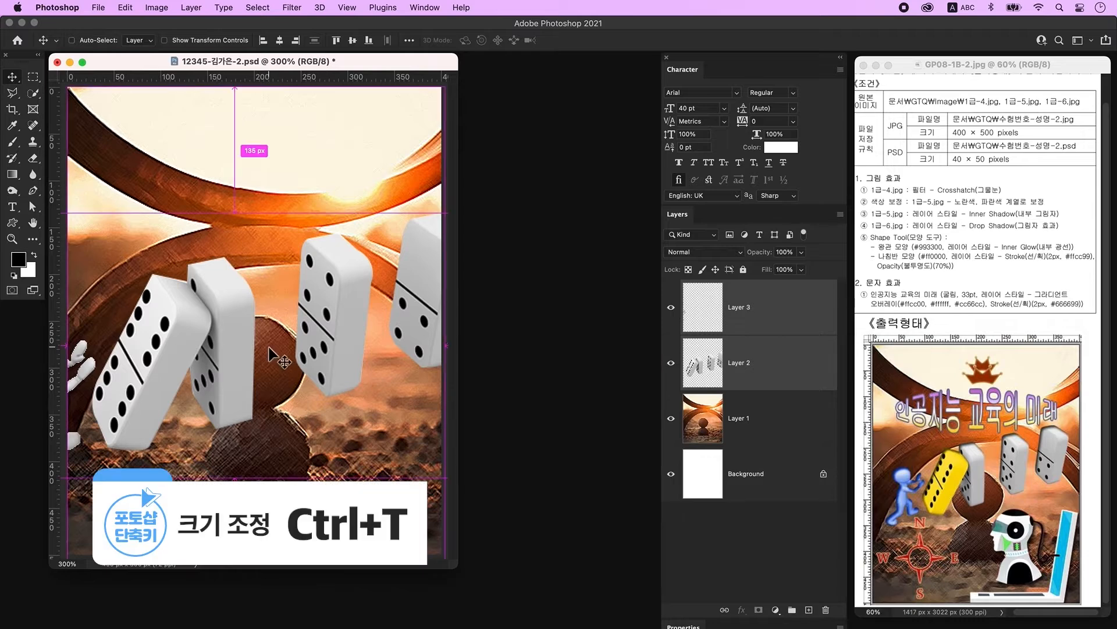
Step: Scale and position the figure and dominoes so they sit enlarged over the stones
key("ctrl+t")
left_click_drag(246, 231, 242, 349)
left_click_drag(309, 410, 324, 375)
left_click_drag(381, 370, 419, 371)
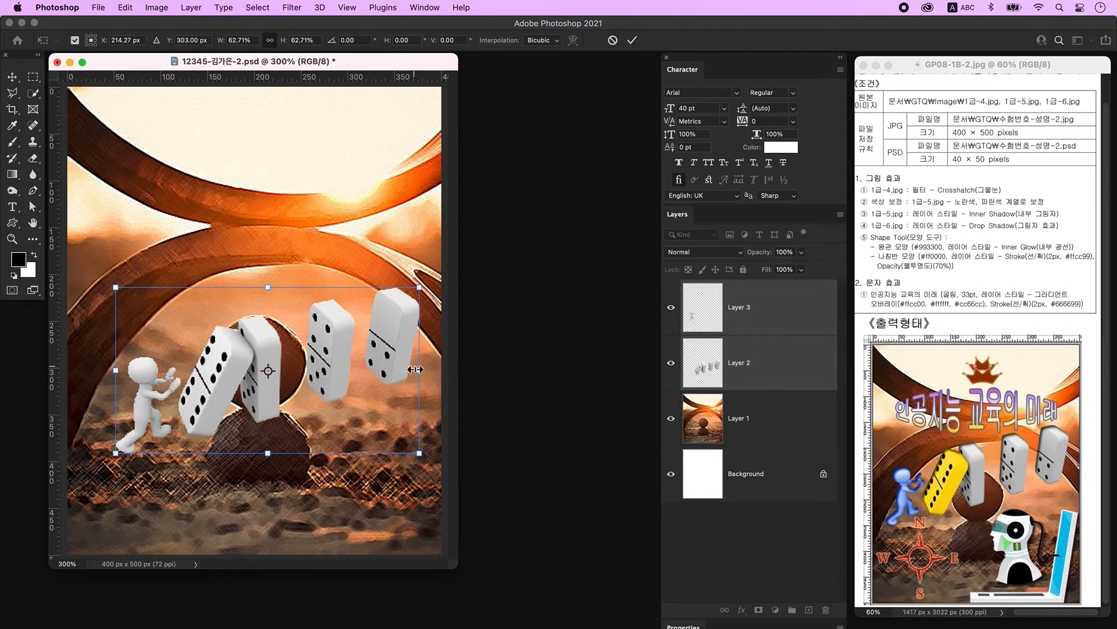
left_click_drag(152, 409, 129, 380)
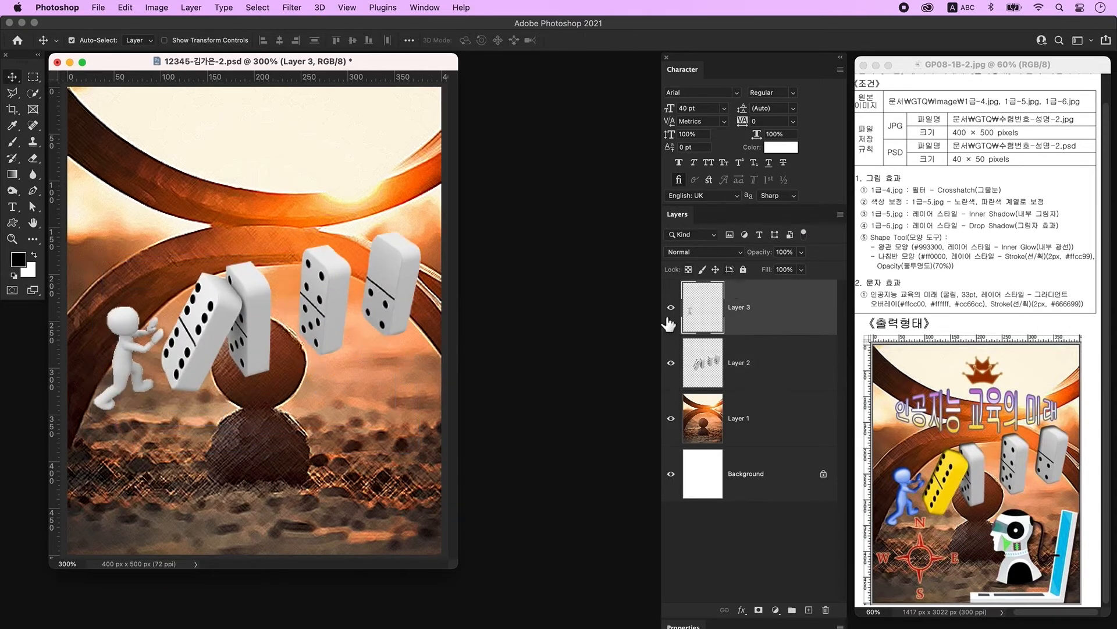
left_click(672, 308)
left_click(672, 308)
Step: Colorize the white figure blue with Hue 225, Saturation 79, Lightness -10
key("ctrl+u")
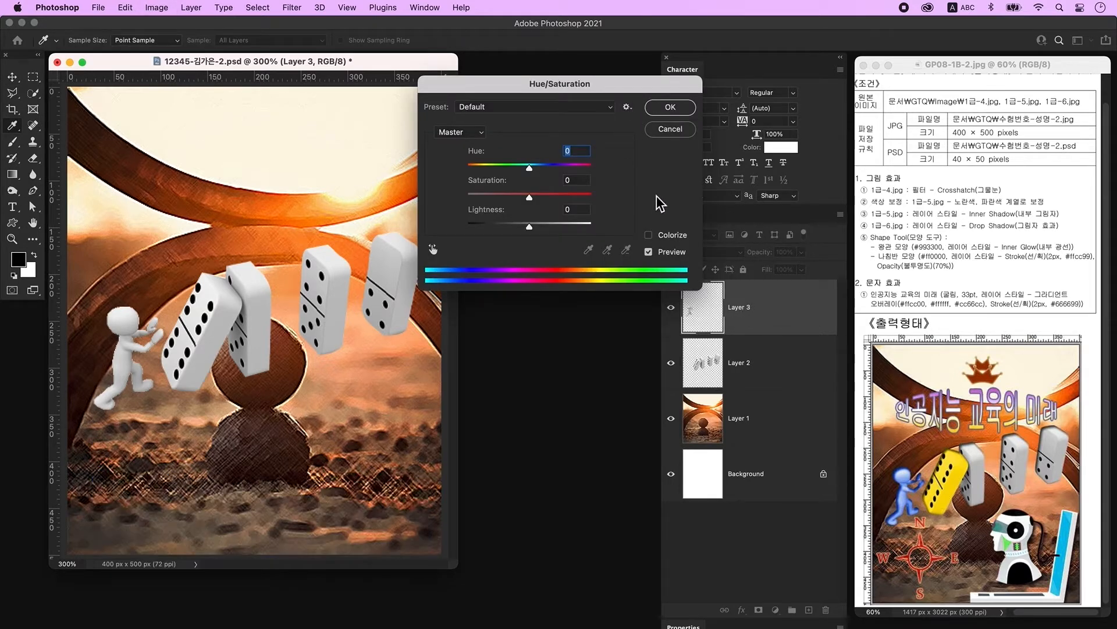
left_click(664, 236)
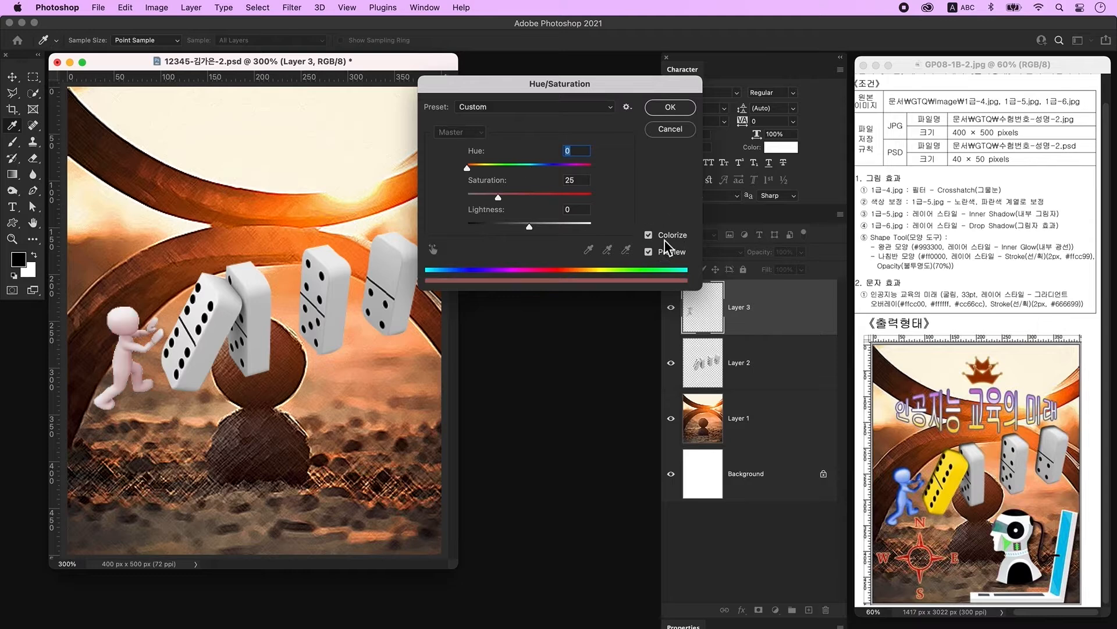
left_click_drag(474, 172, 514, 201)
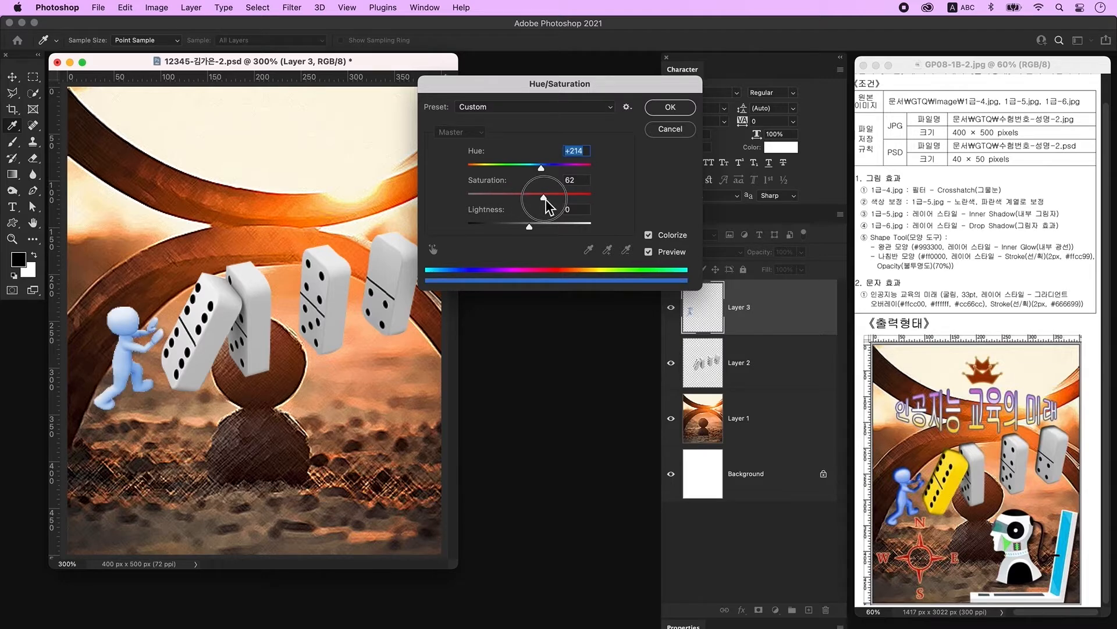
left_click_drag(557, 199, 546, 166)
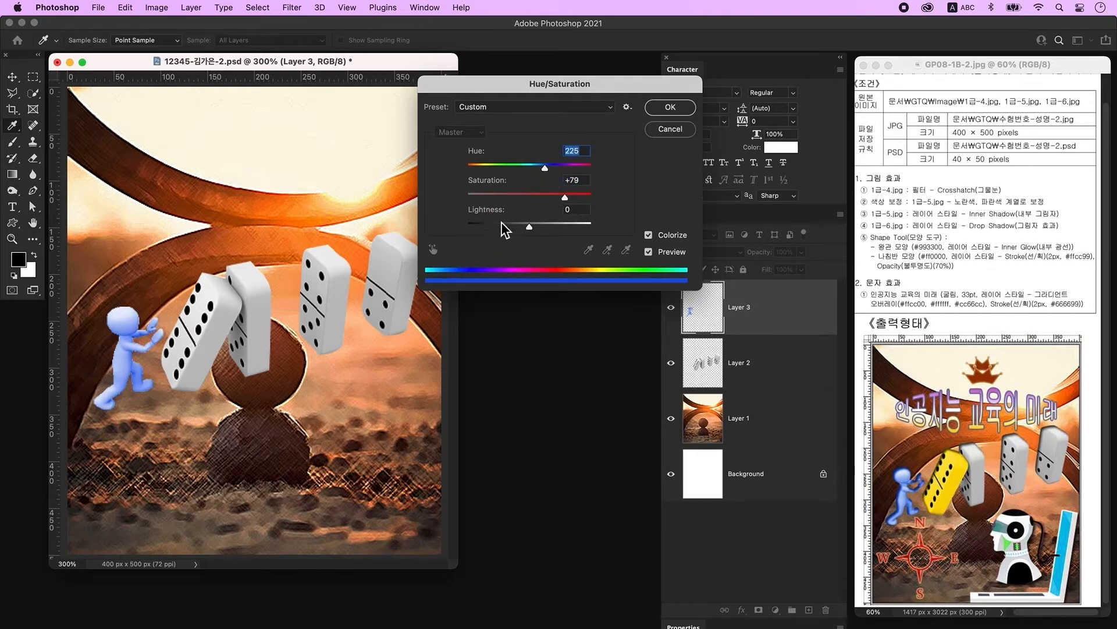
left_click_drag(529, 229, 527, 229)
left_click(671, 108)
key("v")
left_click(711, 364)
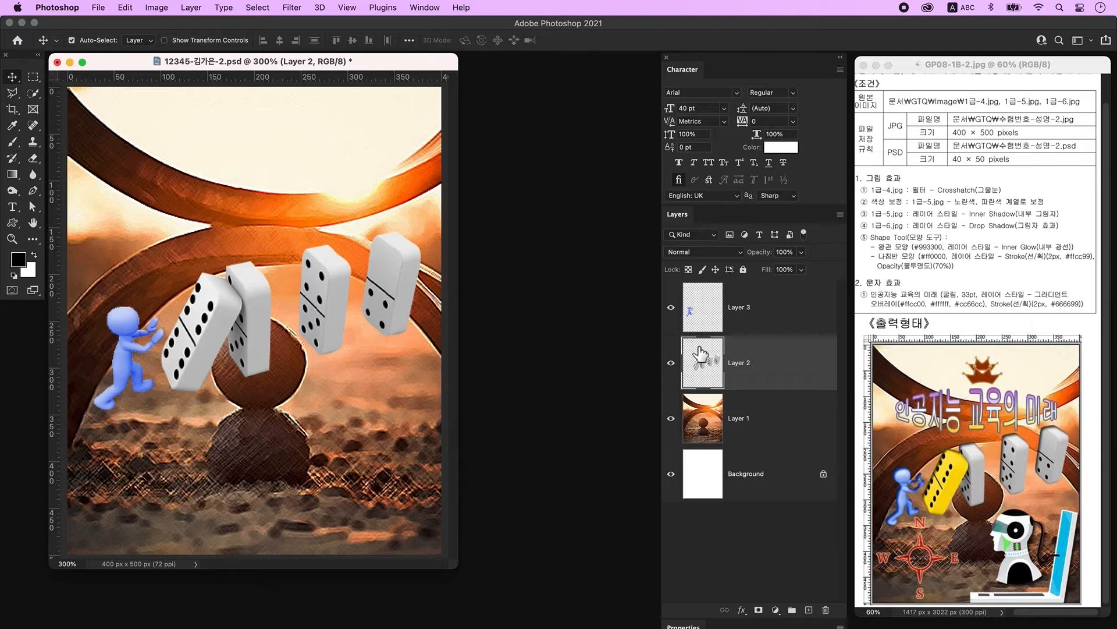
Step: Select the leaning front domino, colorize it yellow (Saturation 70, Lightness -41), and deselect
key("w")
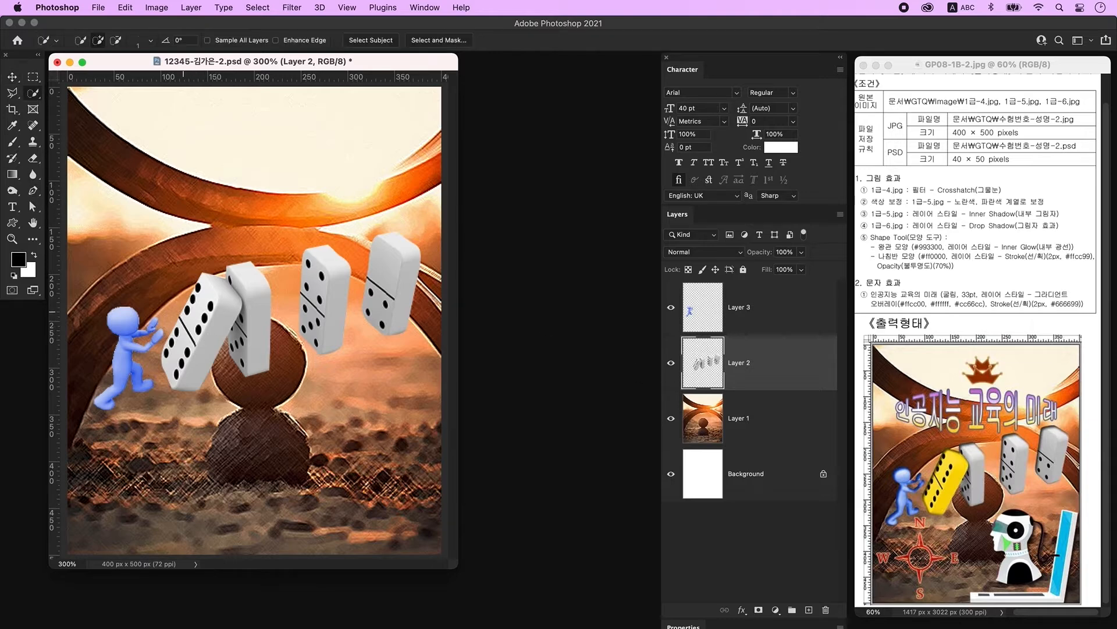
mouse_move(203, 341)
left_mouse_down()
mouse_move(146, 323)
mouse_move(128, 384)
mouse_move(187, 285)
mouse_move(239, 326)
left_mouse_up()
key("ctrl+u")
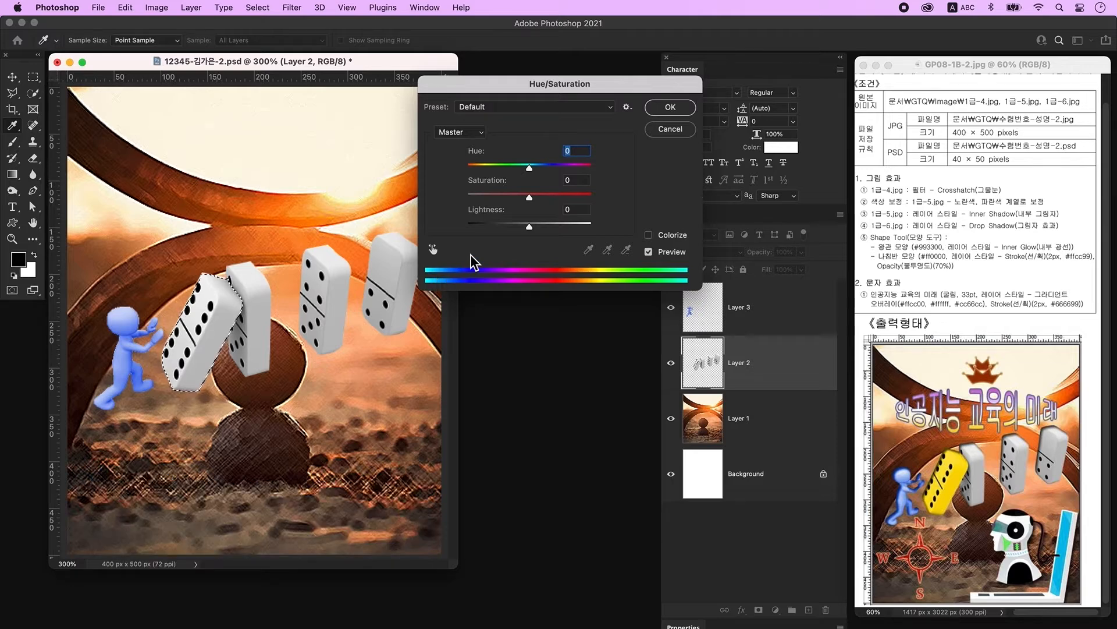
left_click(669, 237)
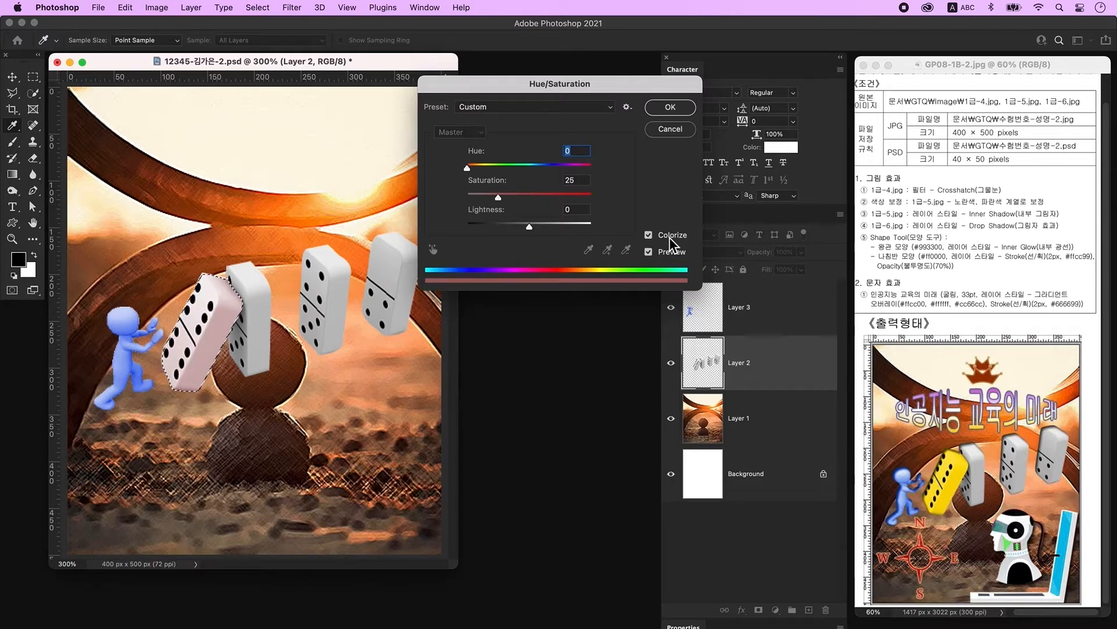
left_click_drag(468, 170, 508, 231)
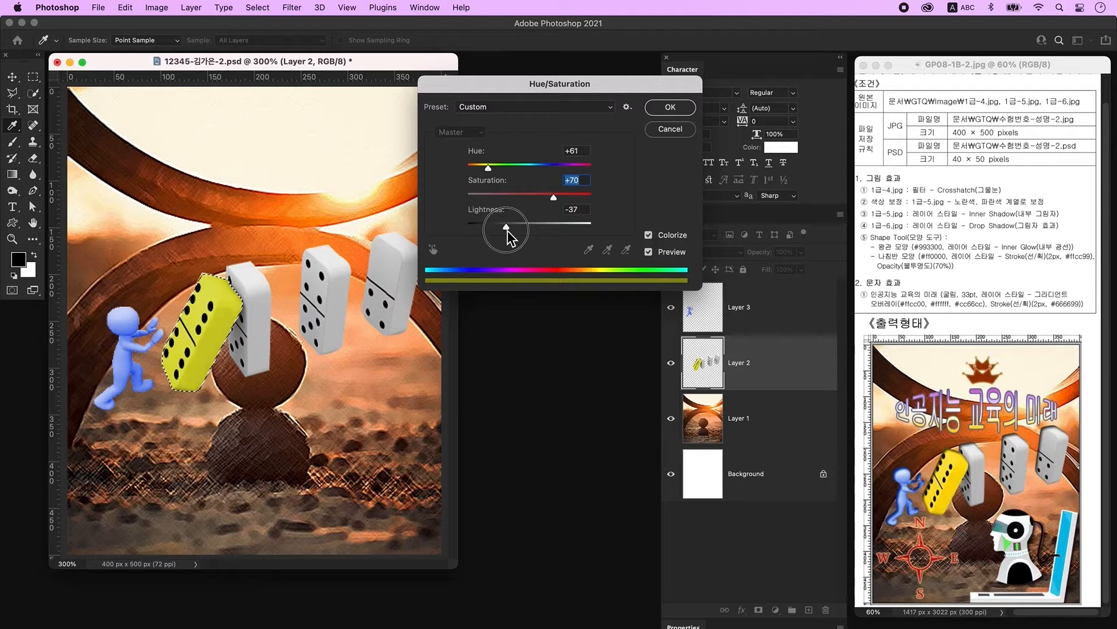
left_click(671, 108)
key("ctrl+d")
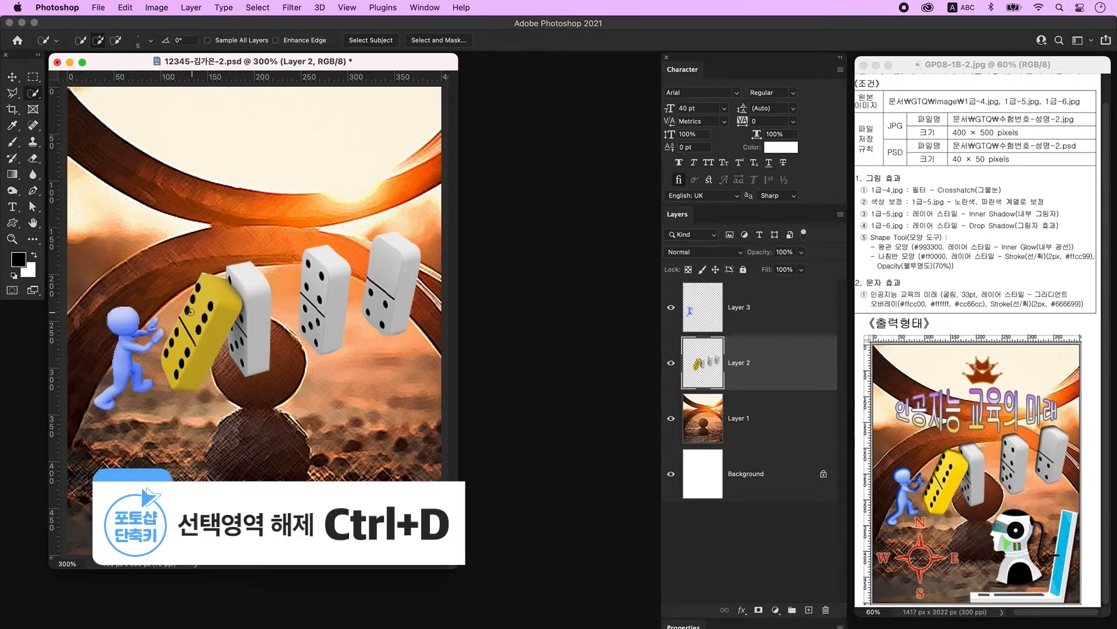
left_click(671, 363)
Step: Merge Layer 2 and Layer 3 into one figure-and-dominoes layer
left_click(672, 364)
left_click(768, 314, "shift")
right_click(781, 307)
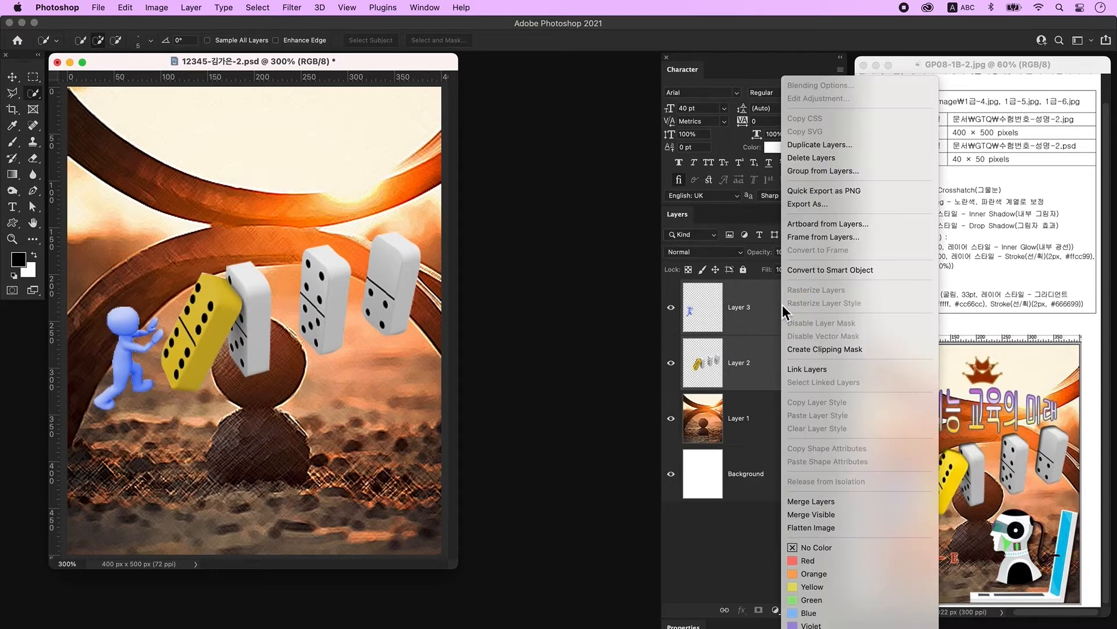
left_click(828, 499)
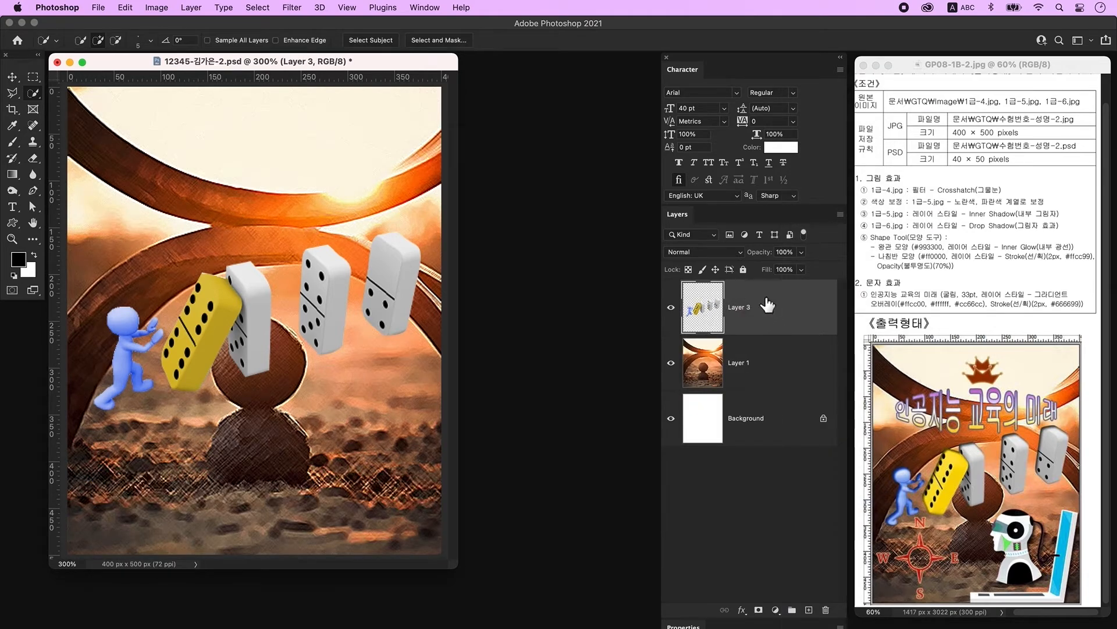
left_click(676, 308)
left_click(680, 309)
Step: Add an Inner Shadow layer style to the merged Layer 3
left_click(802, 313)
double_click(802, 314)
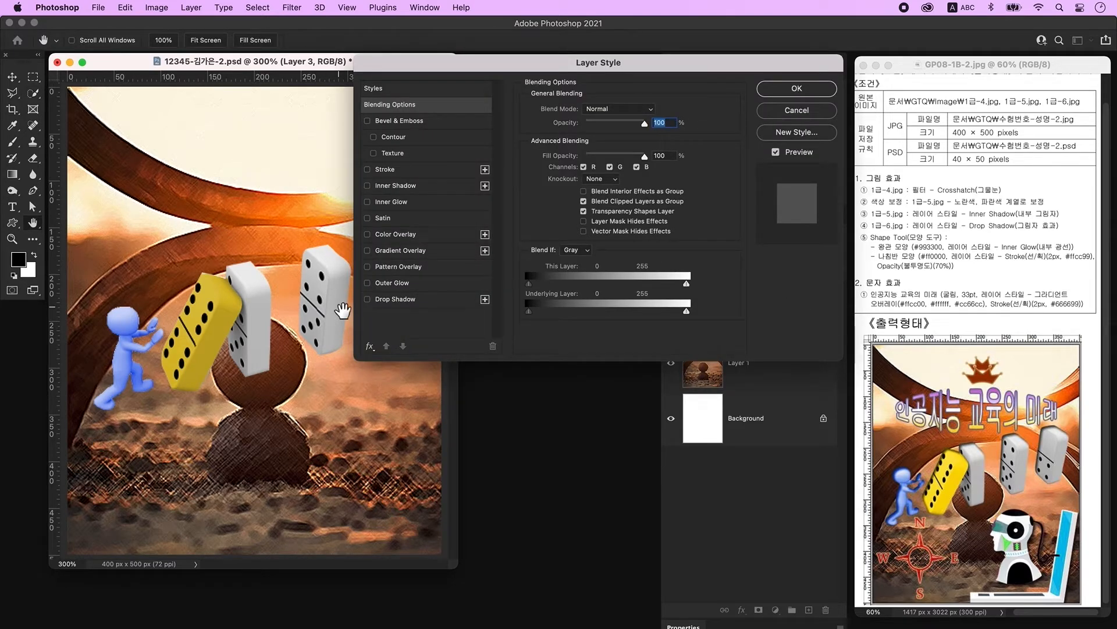
left_click(420, 186)
left_click(794, 89)
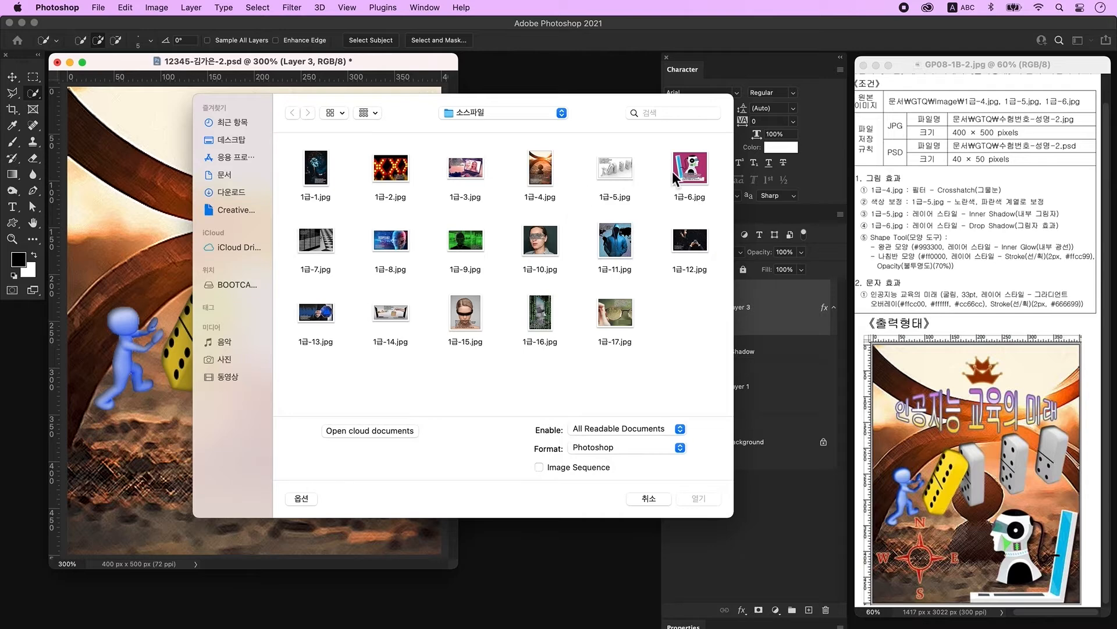
Step: Open 1급-6.jpg and convert its locked Background into editable Layer 0
left_click(672, 171)
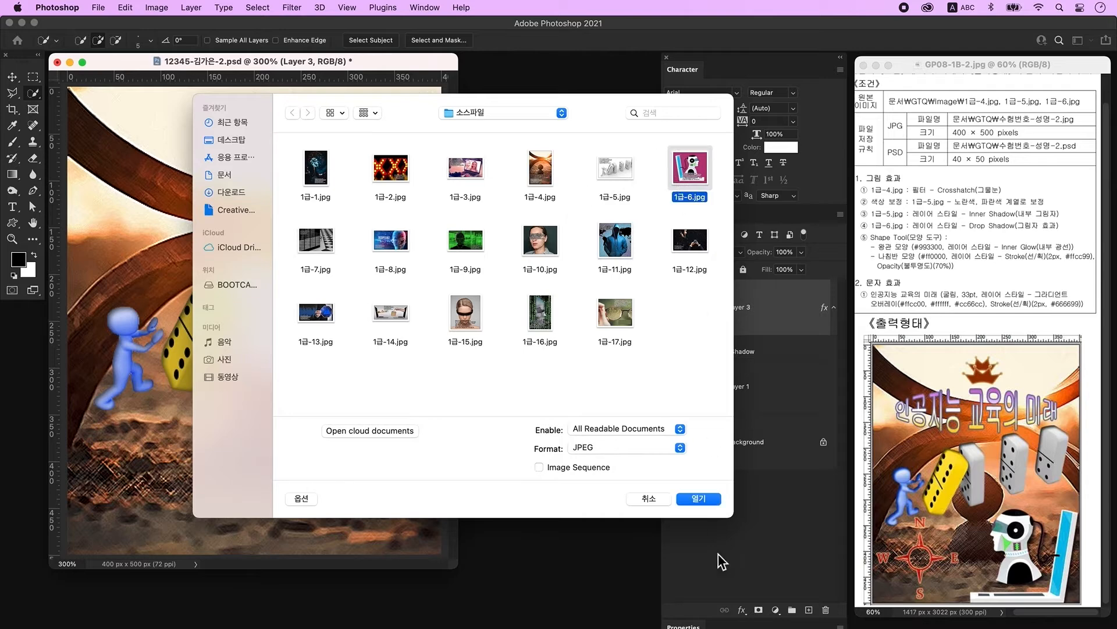
left_click(703, 499)
left_click_drag(470, 96, 514, 96)
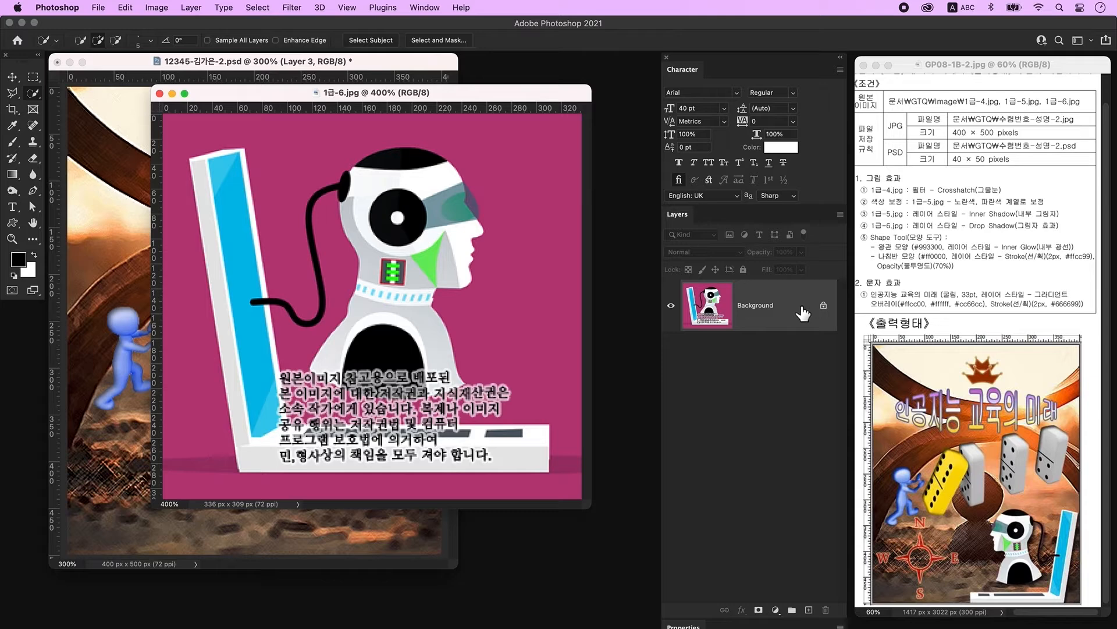
double_click(802, 308)
left_click(663, 331)
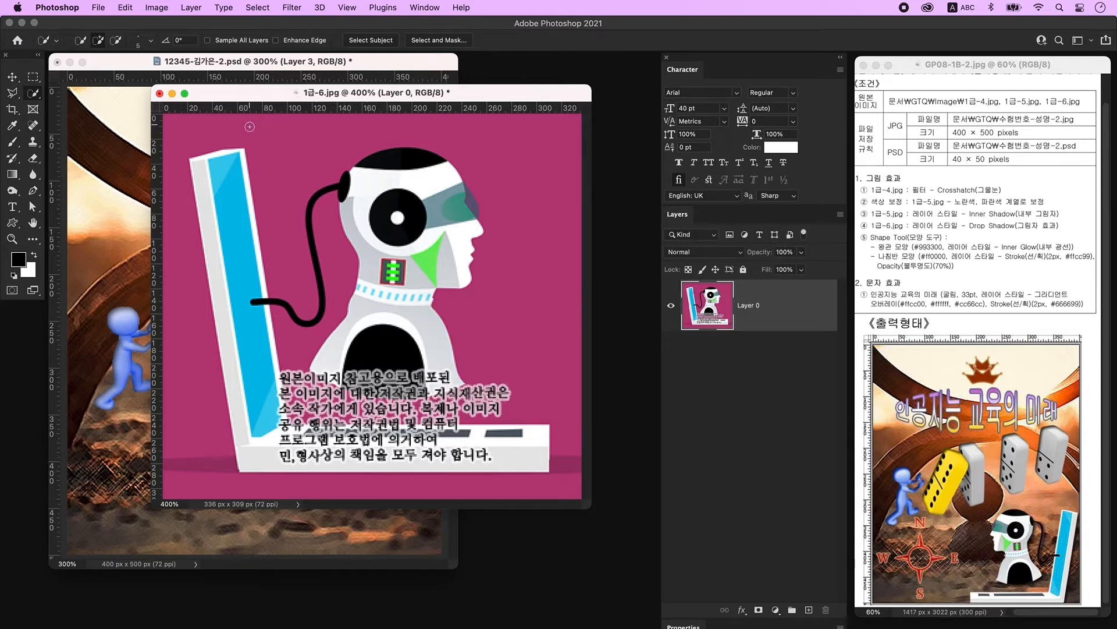
Step: Select and delete the magenta background around the robot, including the bottom and left strip
mouse_move(214, 127)
left_mouse_down()
mouse_move(511, 135)
mouse_move(536, 175)
mouse_move(545, 330)
left_mouse_up()
key("Delete")
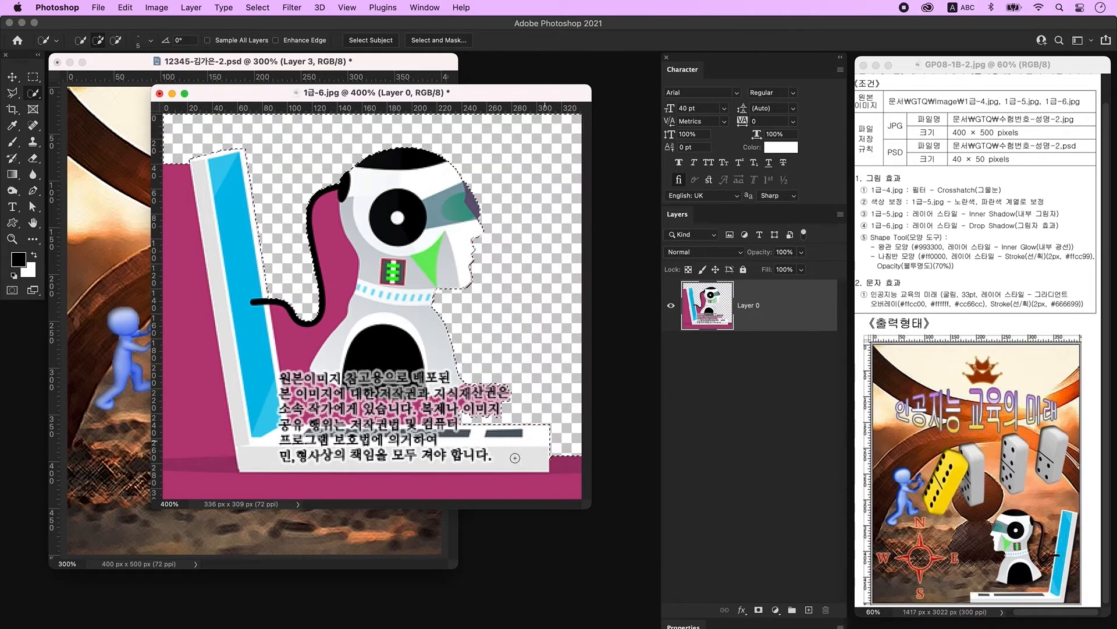
key("super+d")
mouse_move(550, 466)
left_mouse_down()
mouse_move(515, 493)
mouse_move(232, 491)
mouse_move(187, 421)
mouse_move(171, 291)
left_mouse_up()
key("Delete")
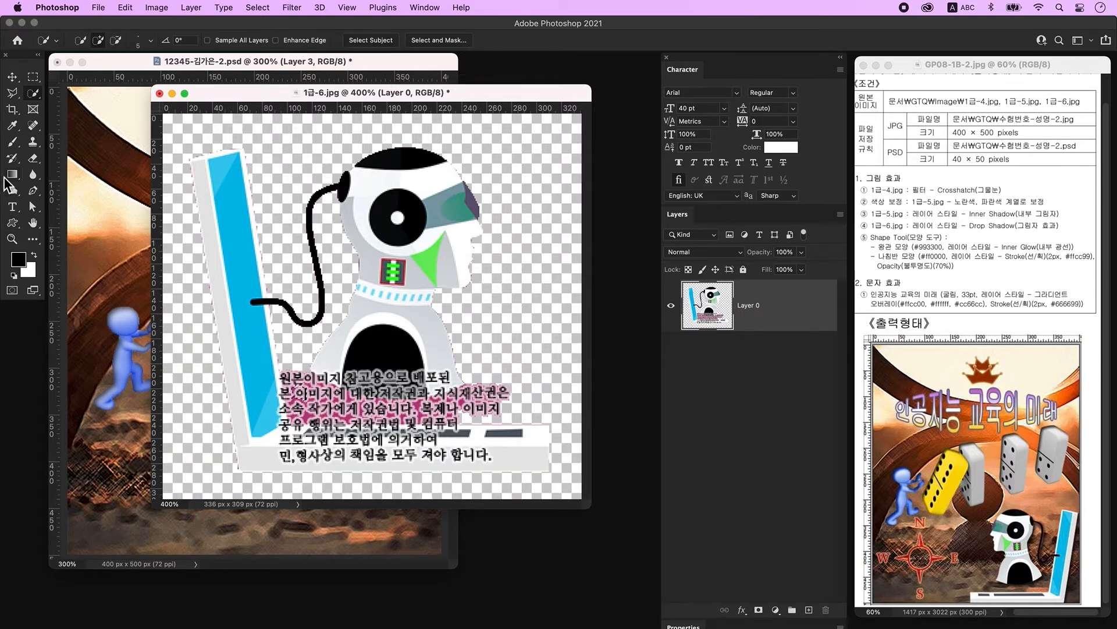
Step: Outline the leftover pink around the caption with Polygonal Lasso and delete it
left_click(12, 94)
left_click(280, 370)
left_click(279, 423)
left_click(572, 423)
left_click(538, 374)
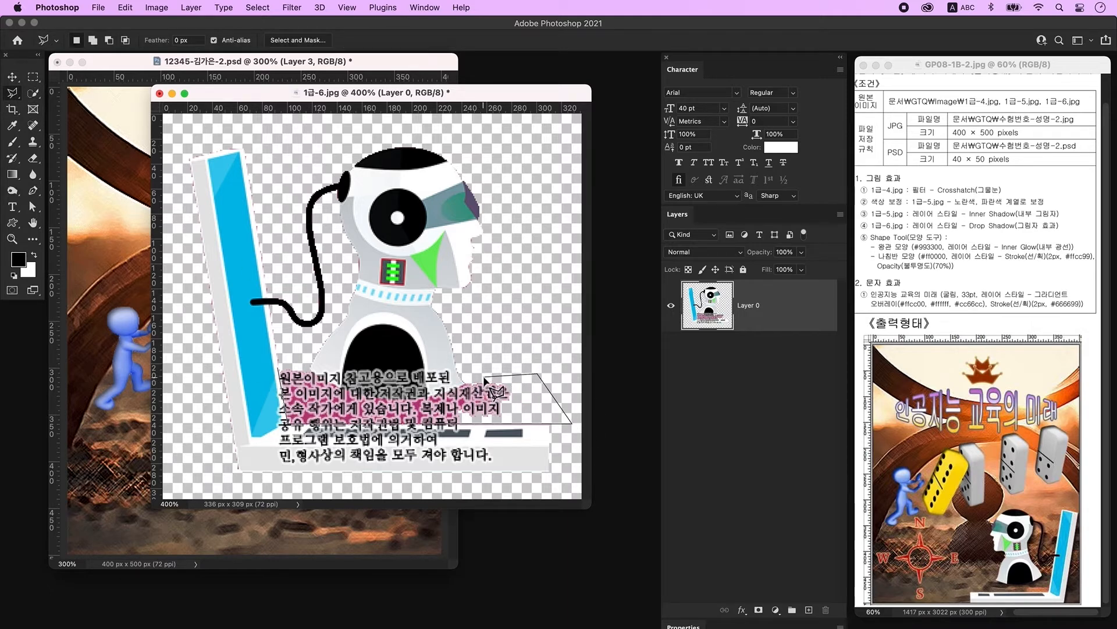
left_click(472, 383)
left_click(421, 401)
left_click(333, 384)
left_click(296, 365)
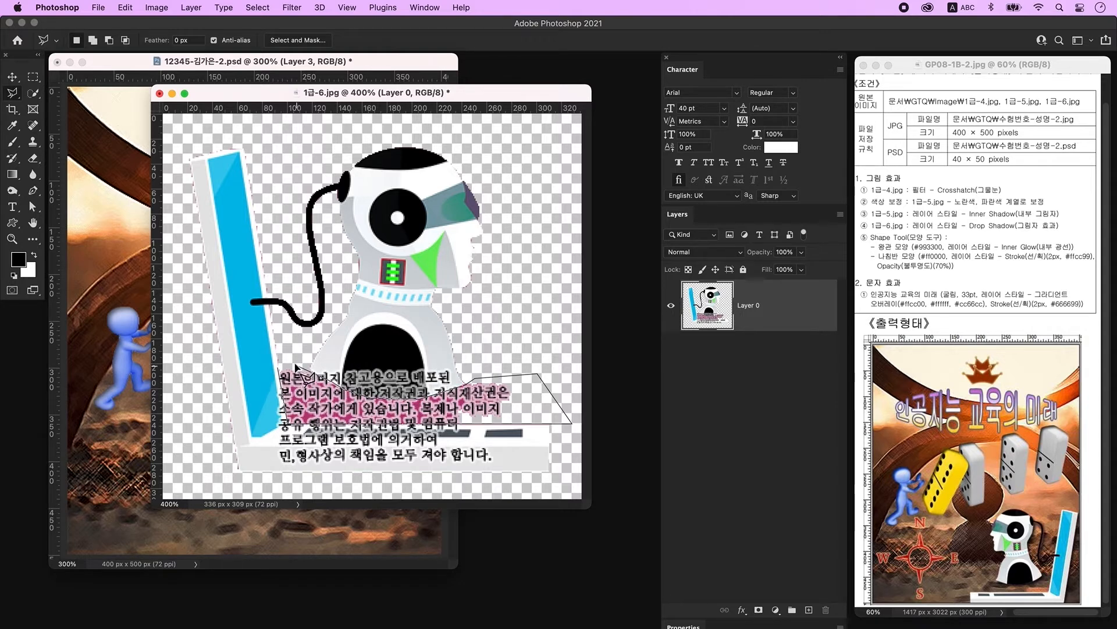
left_click(279, 368)
key("Delete")
key("super+d")
Step: Drag the robot image into the composite as a new layer
left_click(14, 79)
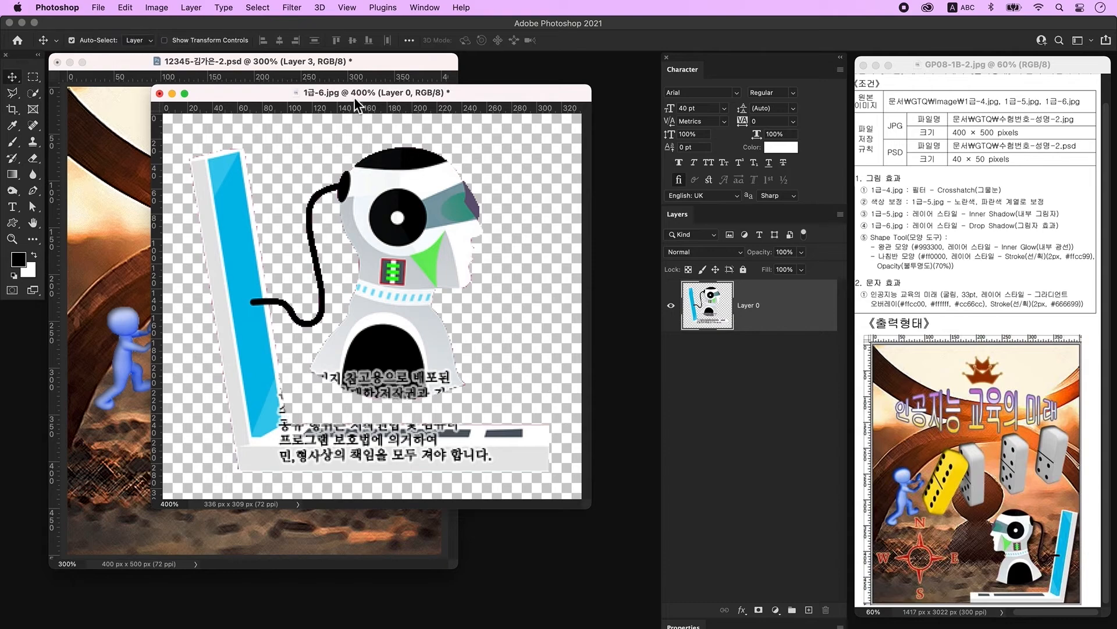
left_click_drag(354, 96, 548, 201)
left_click_drag(582, 378, 256, 370)
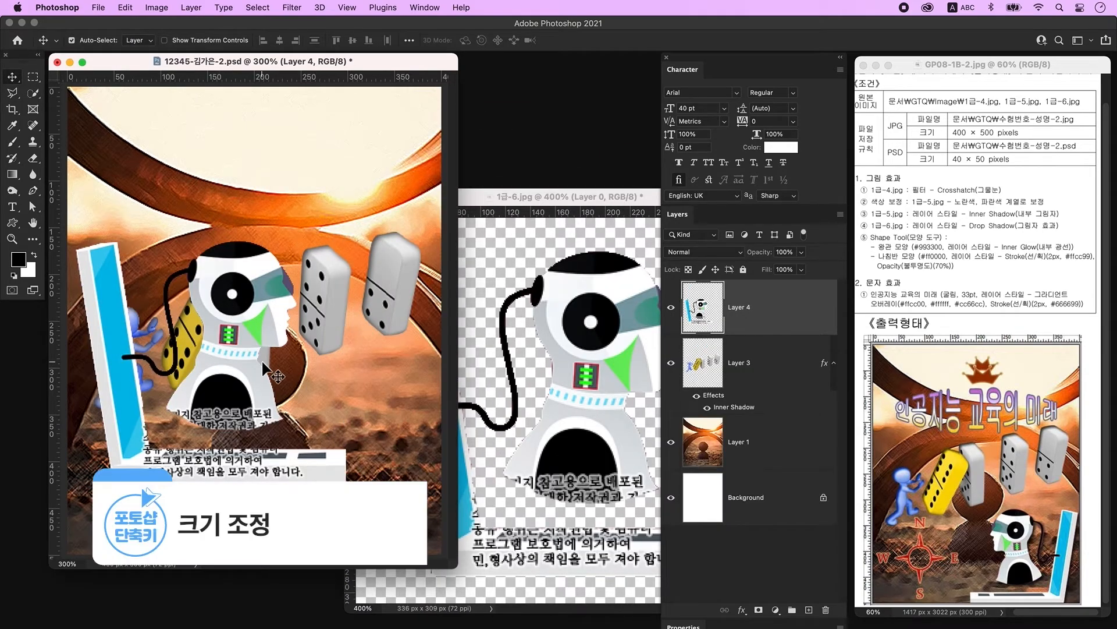
Step: Flip the robot horizontally, scale it down and fit it into the bottom-right corner
key("super+t")
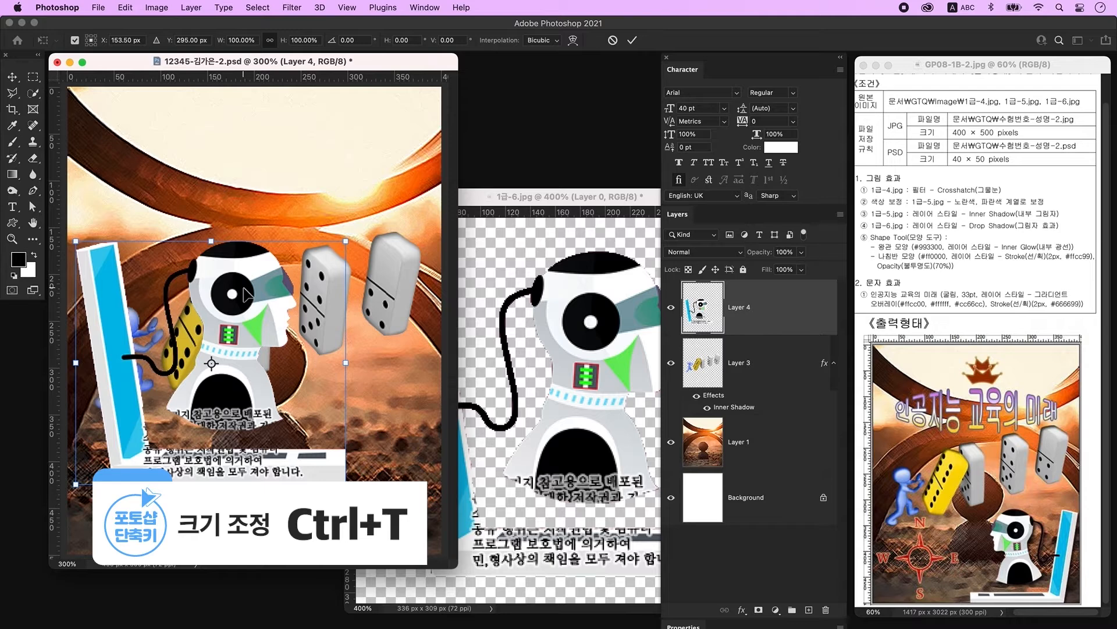
right_click(265, 294)
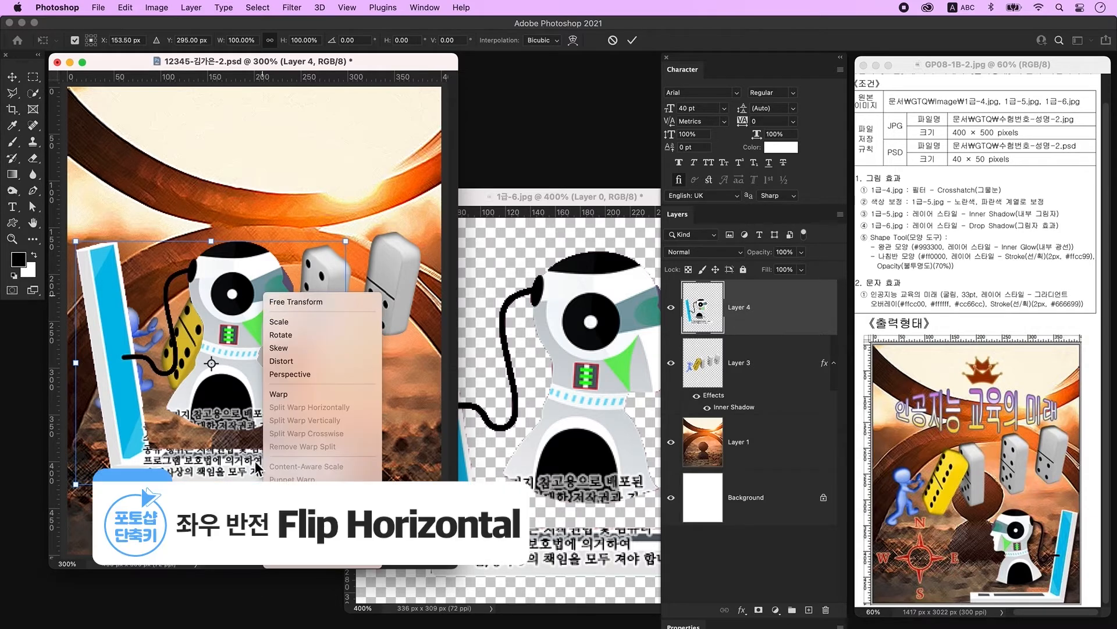
left_click(297, 544)
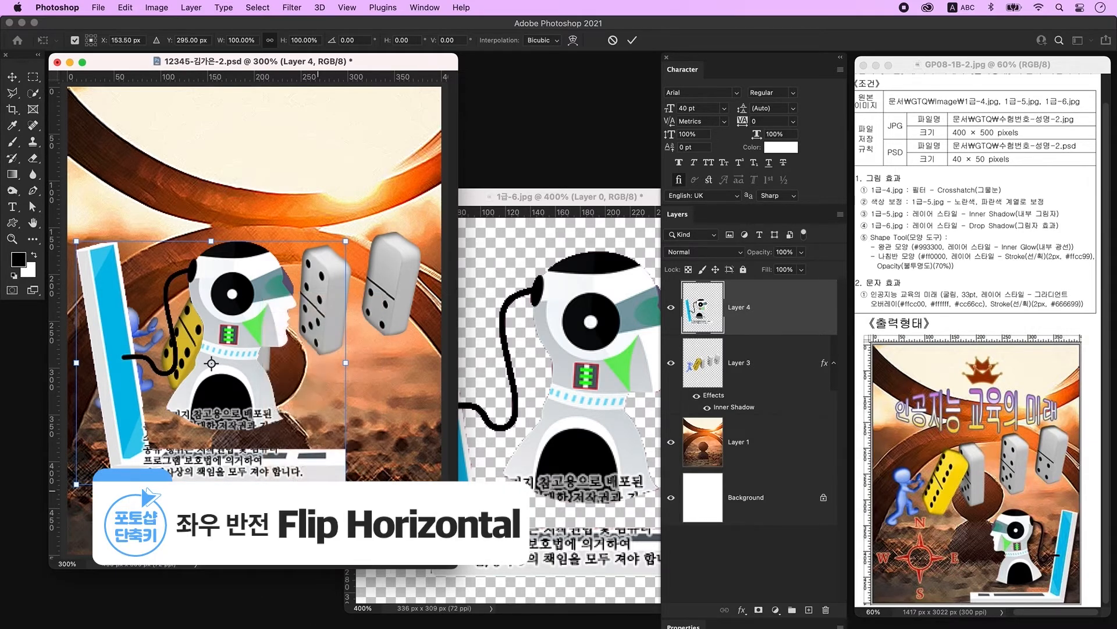
left_click_drag(80, 243, 208, 361)
left_click_drag(304, 458, 394, 518)
left_click_drag(300, 422, 257, 364)
left_click_drag(363, 472, 366, 480)
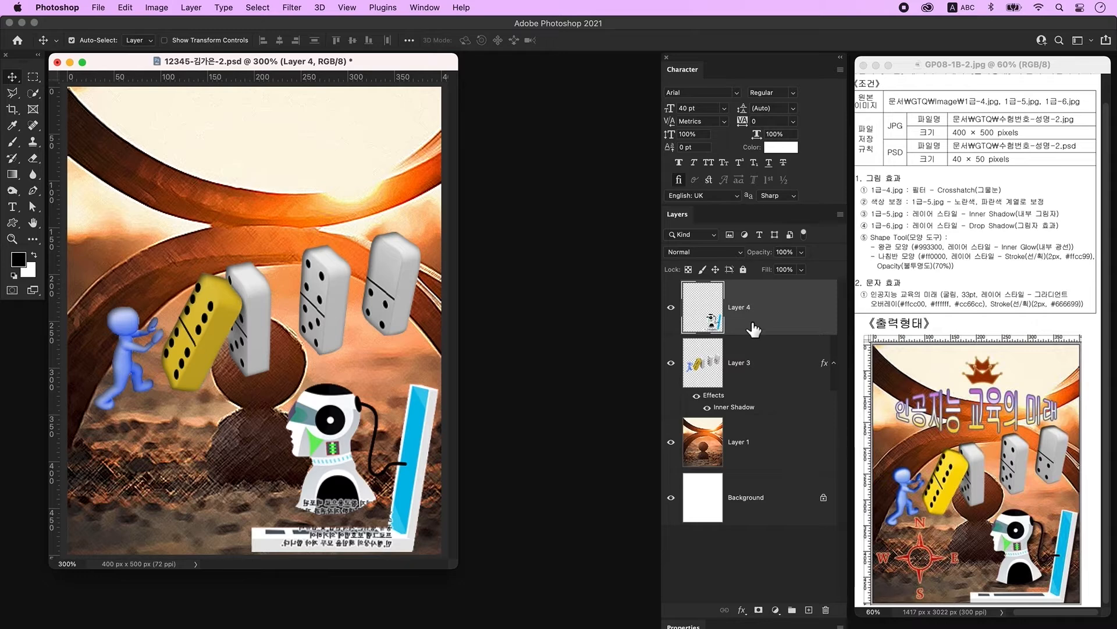
Step: Add a 70% Drop Shadow to the robot layer
double_click(805, 306)
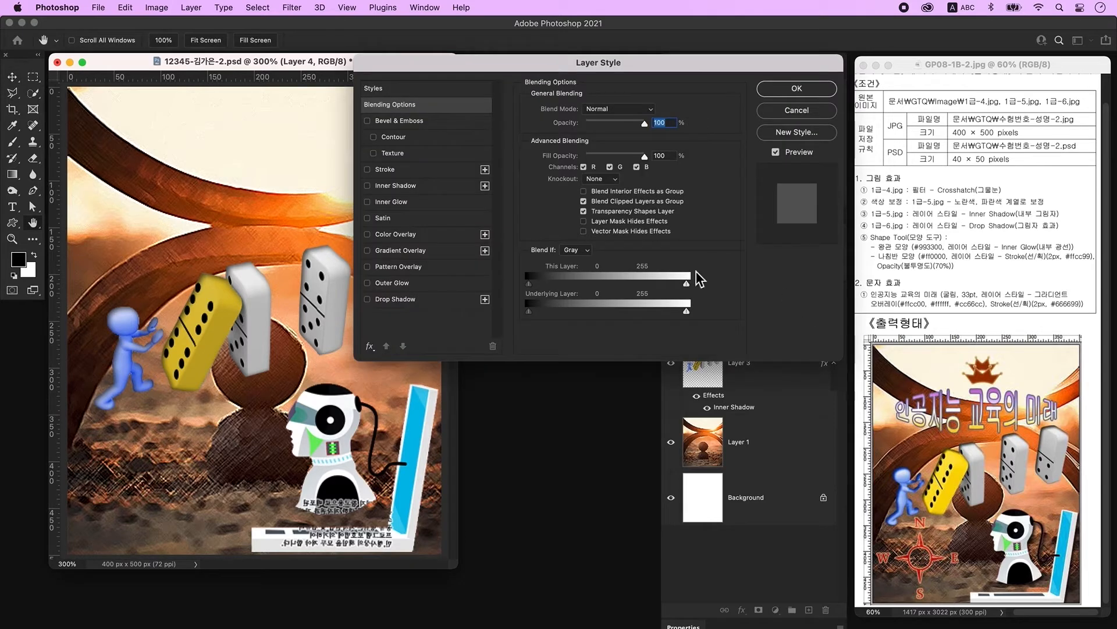
left_click(442, 302)
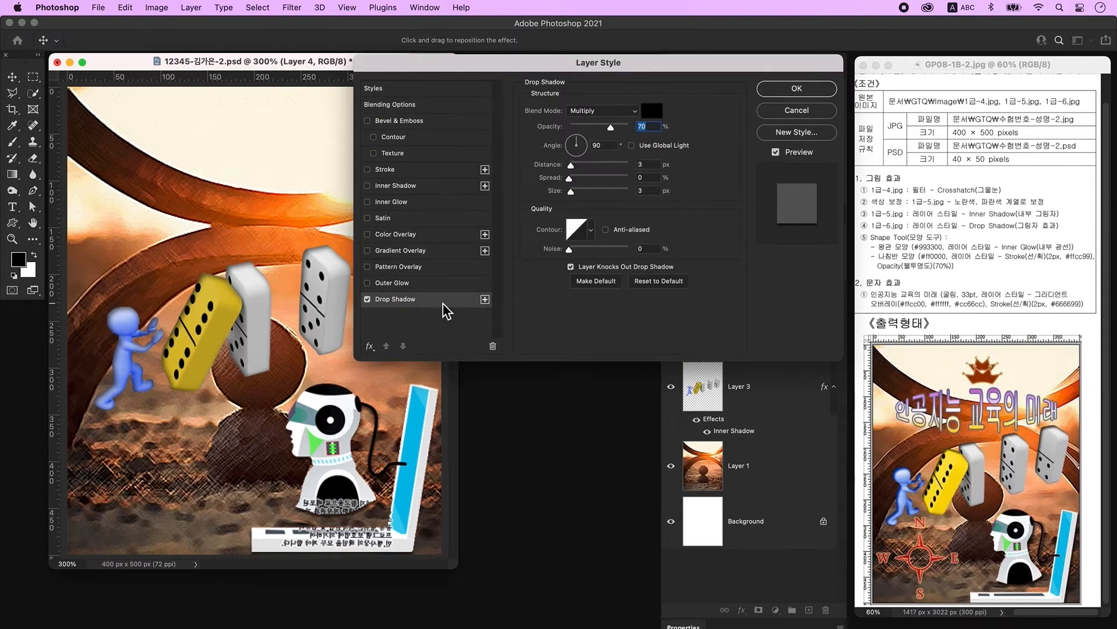
left_click(780, 94)
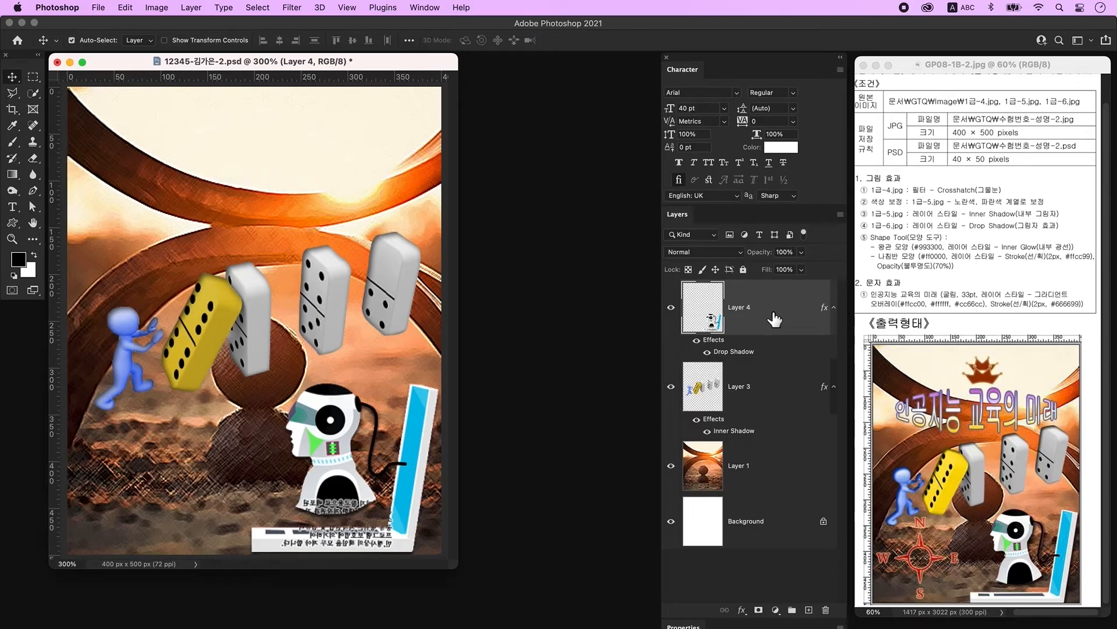
Step: On a new layer, draw a crown custom shape above the dominoes near the top
left_click(809, 609)
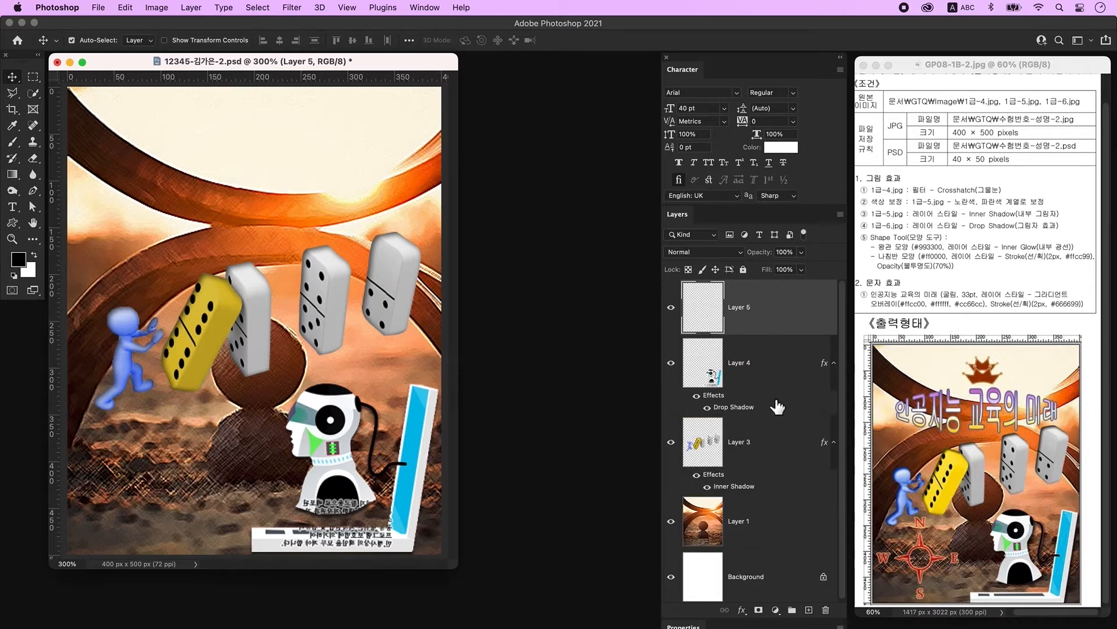
left_click(13, 224)
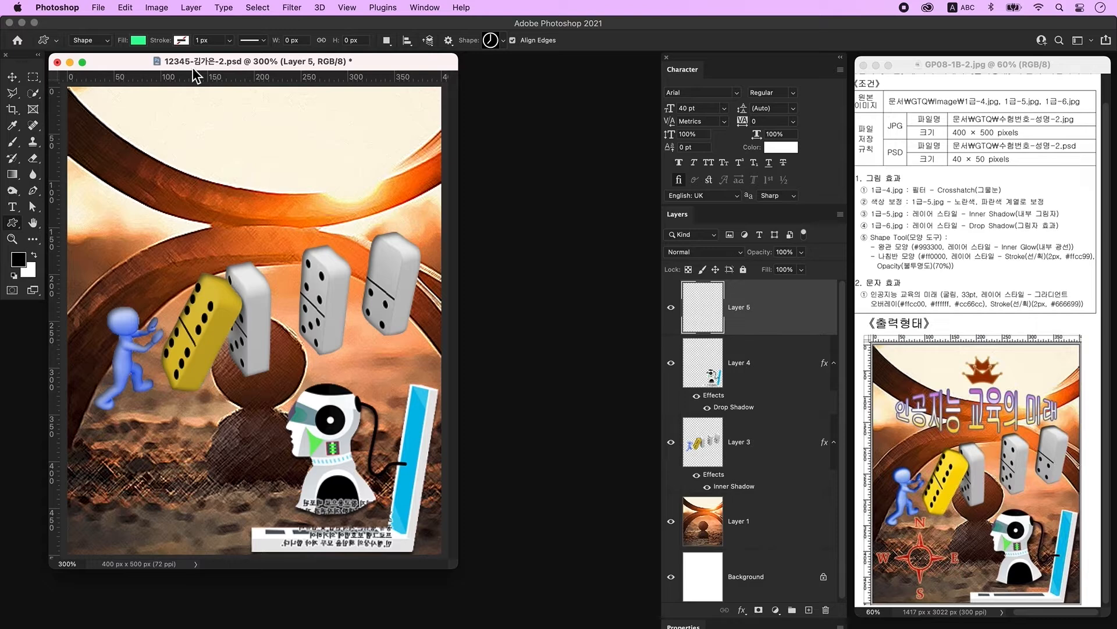
left_click(502, 40)
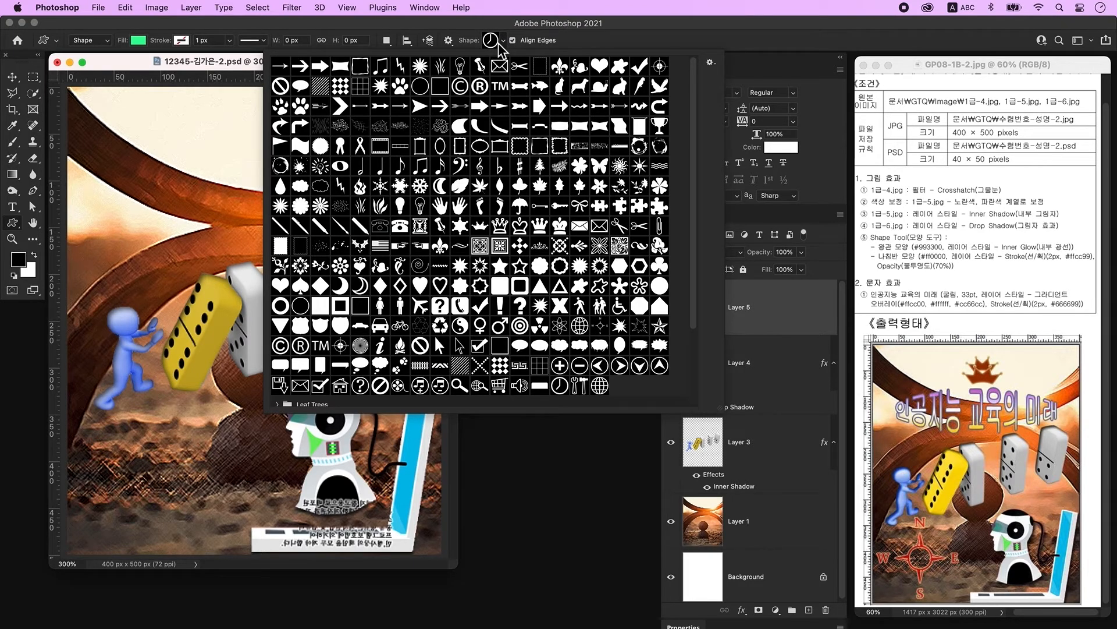
left_click(480, 226)
left_click(247, 212)
left_click_drag(212, 187, 322, 239)
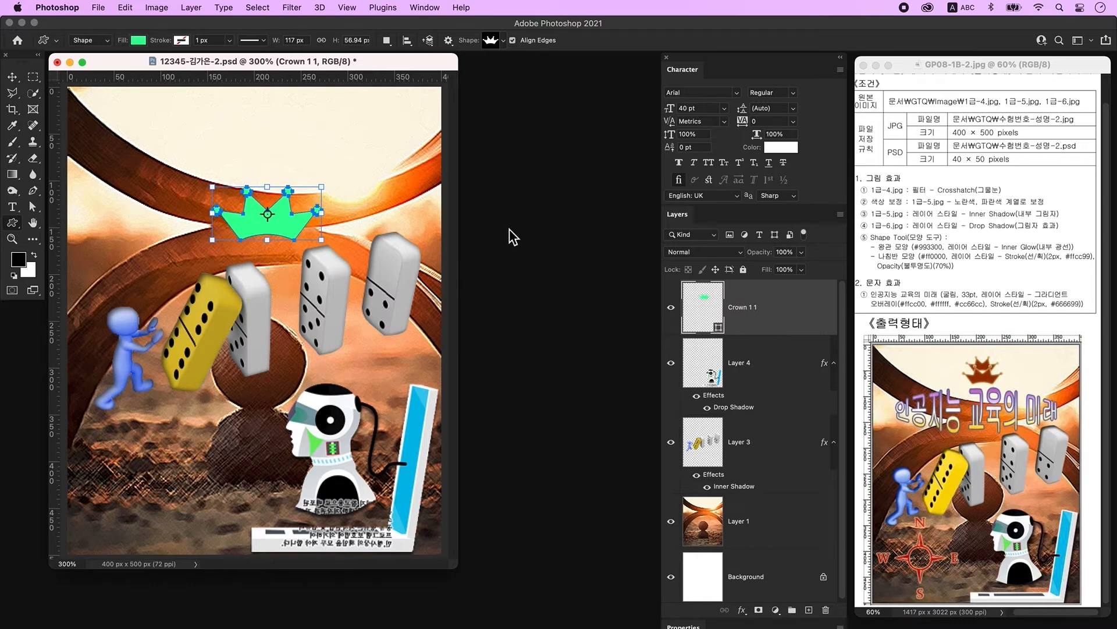
Step: Fill the crown with #993300 and open its Layer Style settings
double_click(700, 302)
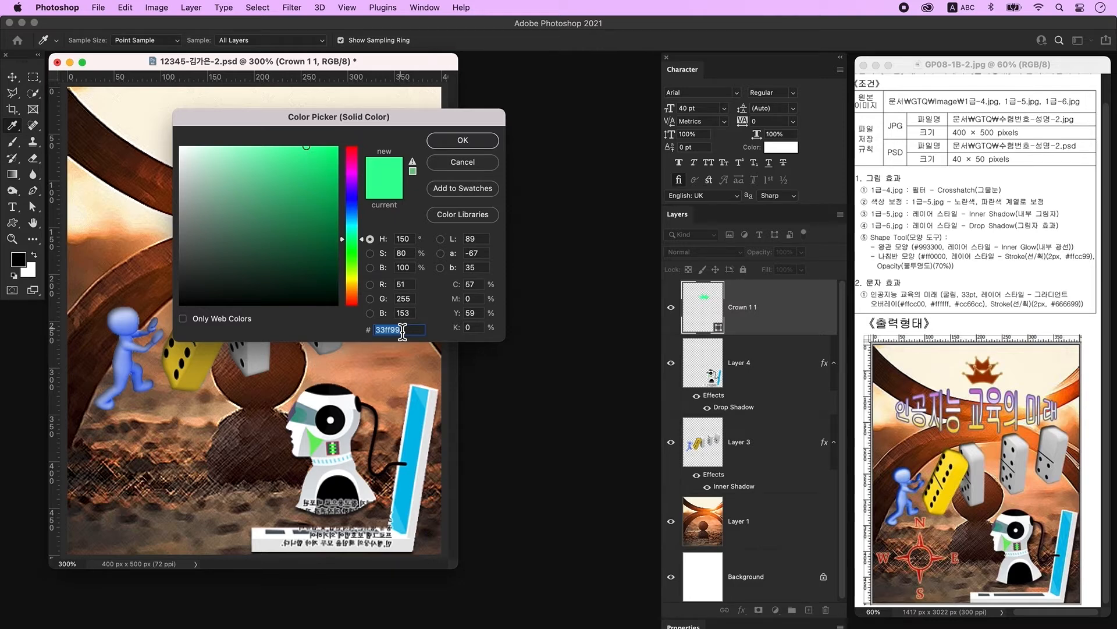
type("993300")
key("Return")
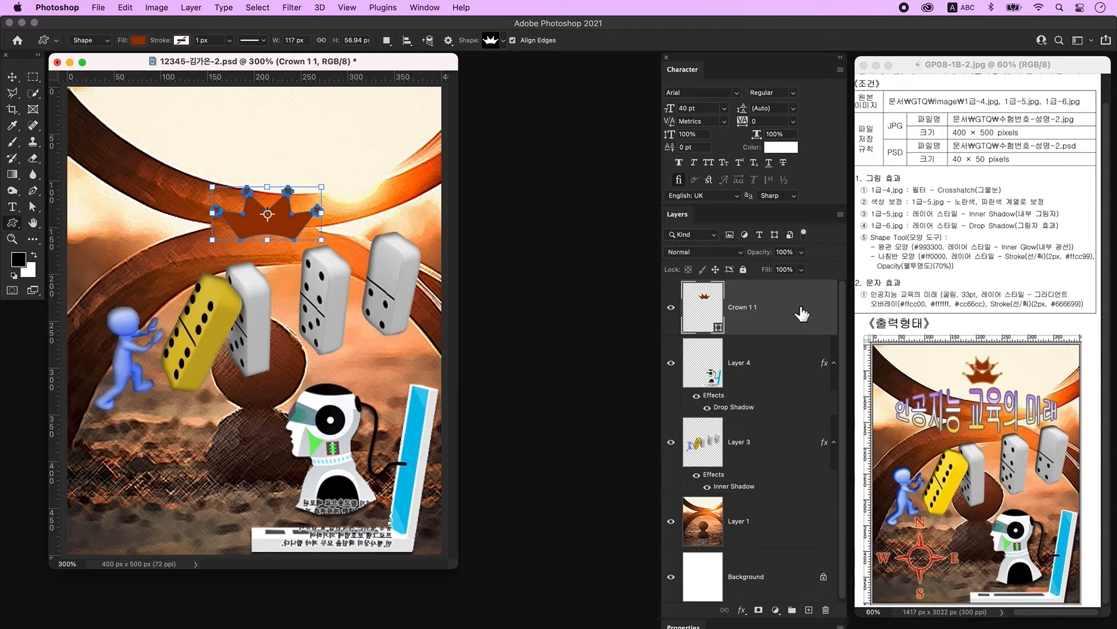
double_click(803, 312)
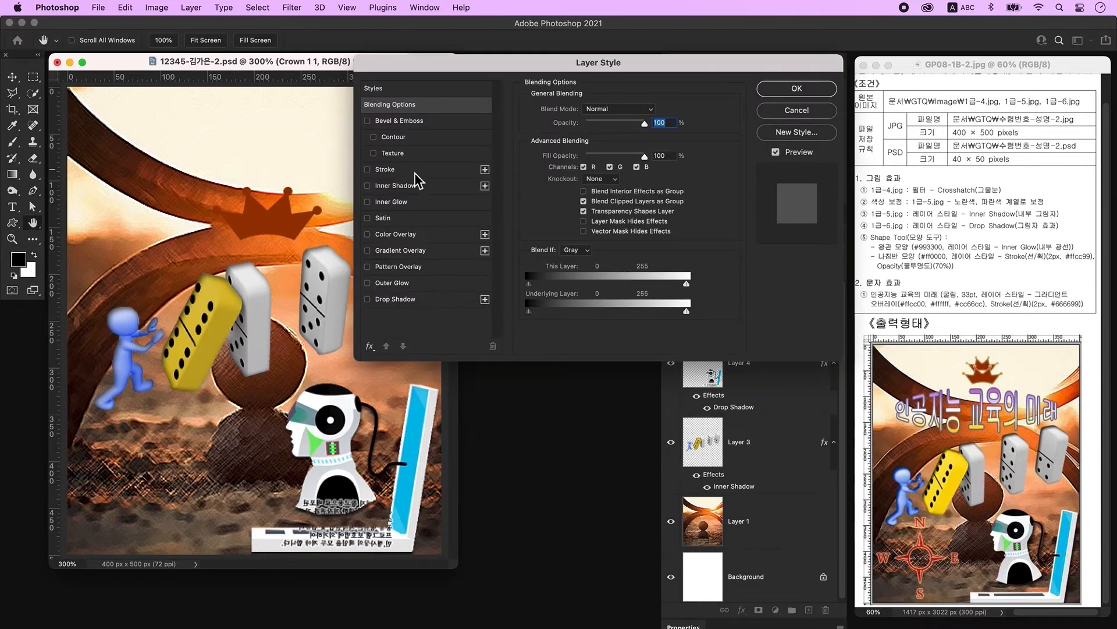
Step: Apply Inner Glow to the crown and shrink it to about 75%
left_click(420, 203)
left_click(797, 89)
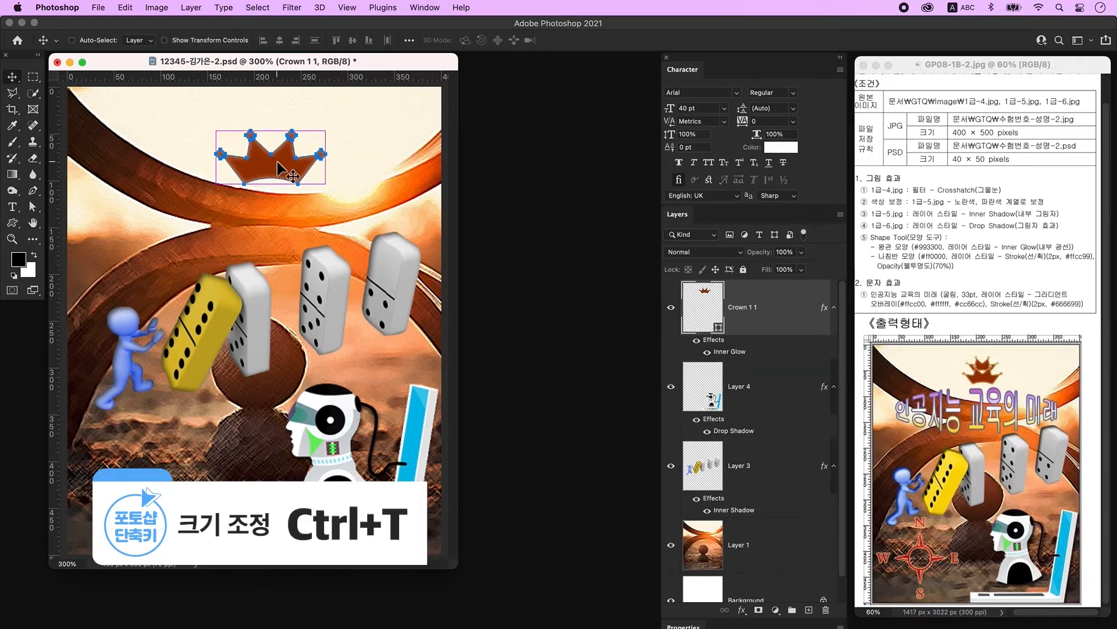
key("super+t")
left_click_drag(274, 135, 275, 148)
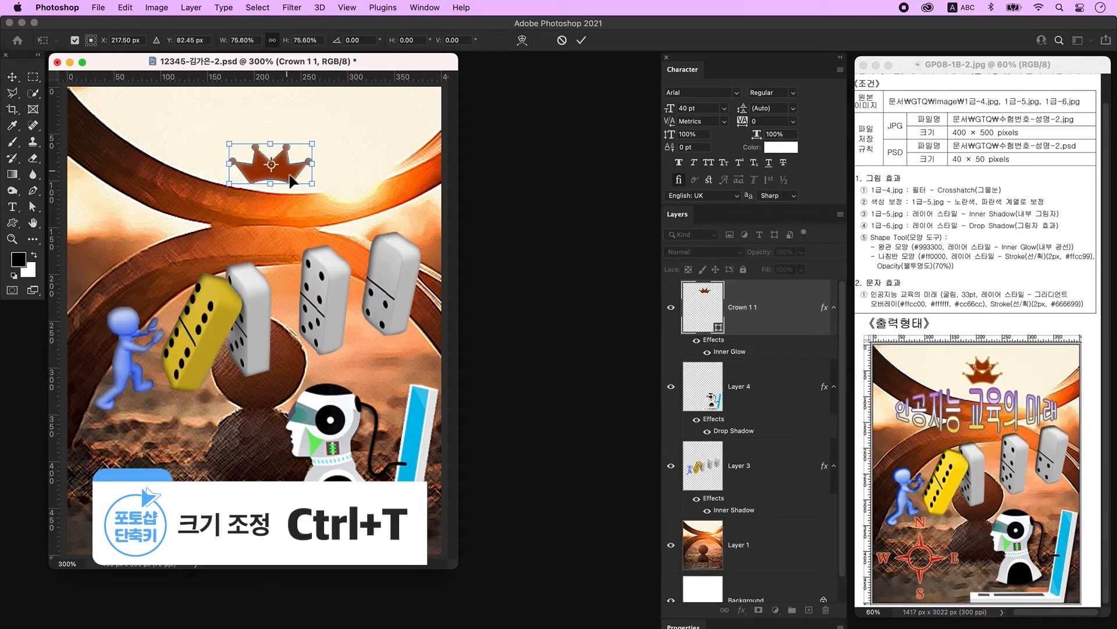
key("Return")
Step: Duplicate the crown, move the copy upward and scale it to about 83%
key("super+j")
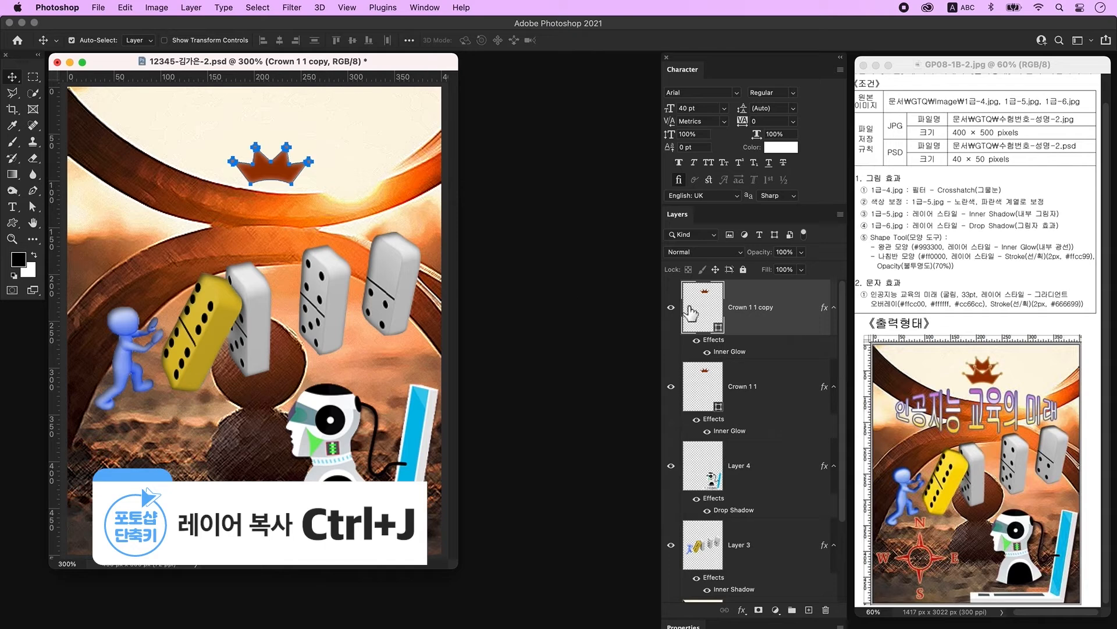
left_click_drag(273, 176, 270, 147)
key("super")
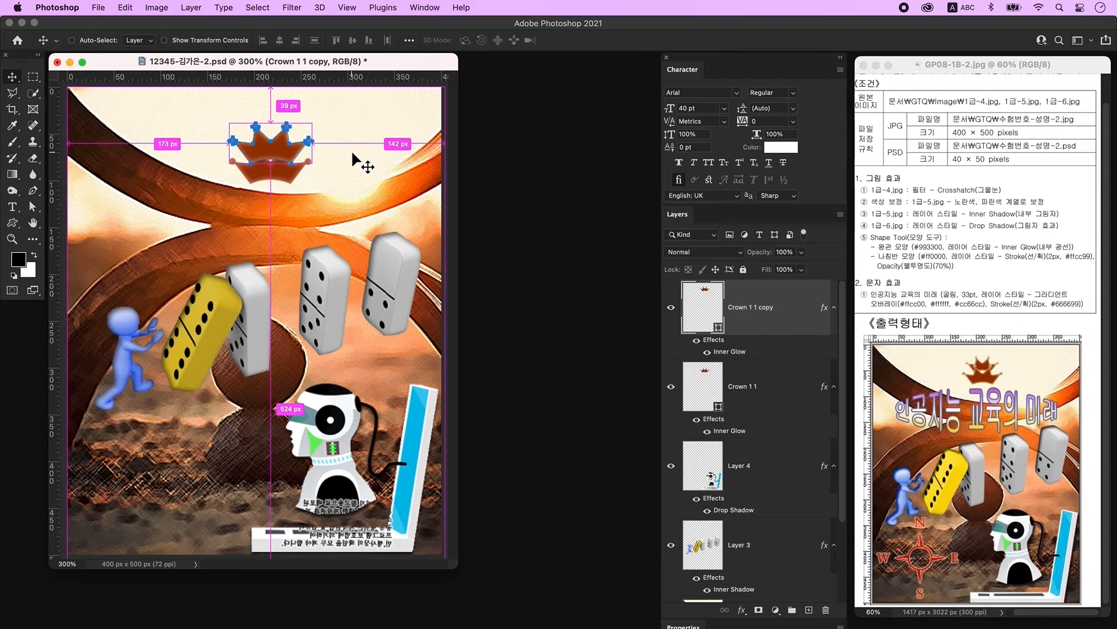
key("super+t")
left_click_drag(271, 163, 275, 159)
key("Return")
Step: Move the original crown above its copy and add a new empty layer
left_click(279, 170)
key("super+bracketright")
left_click(344, 145)
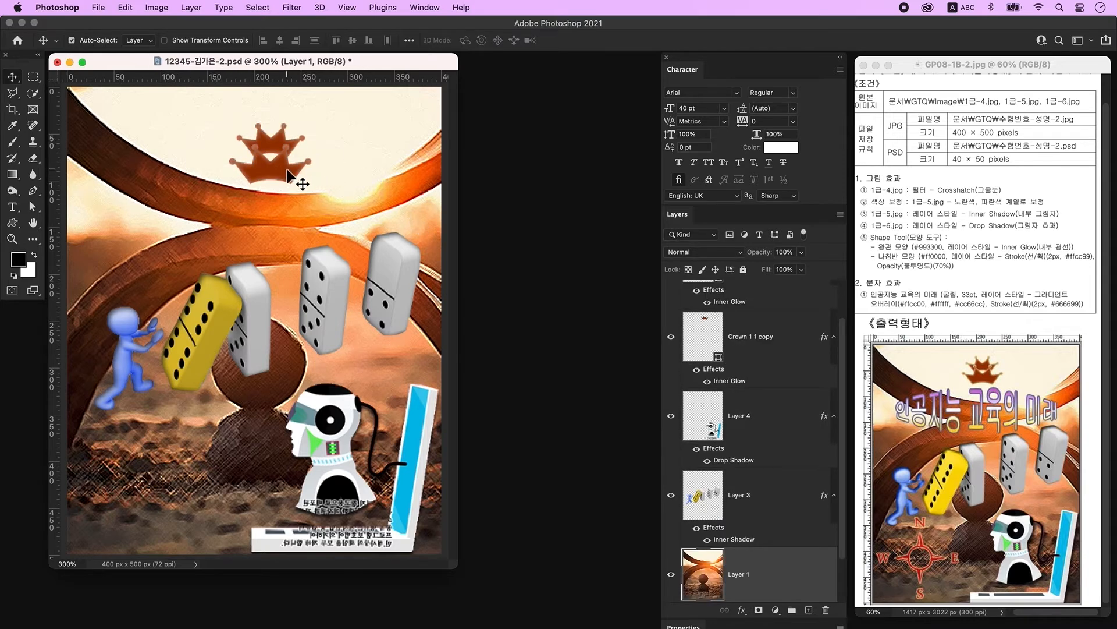
left_click(296, 173)
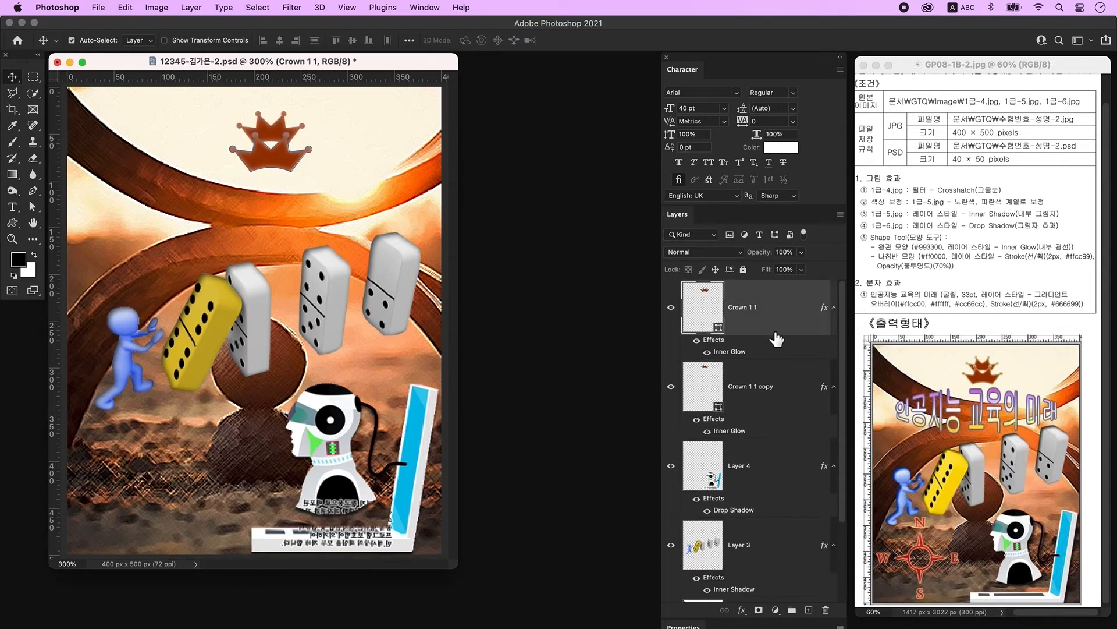
left_click(809, 609)
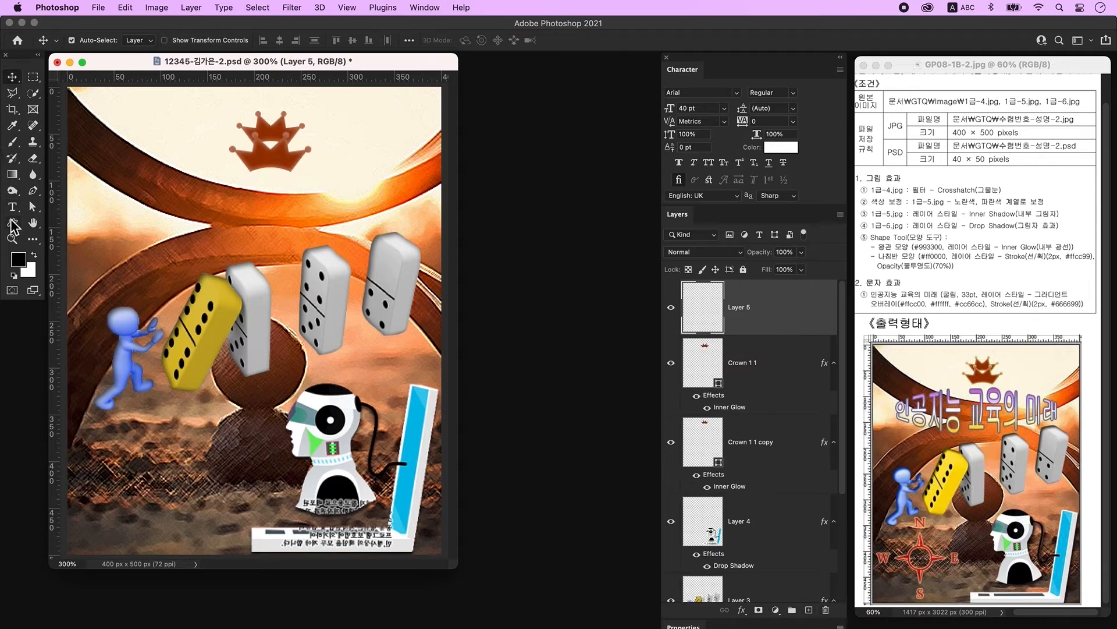
left_click(11, 222)
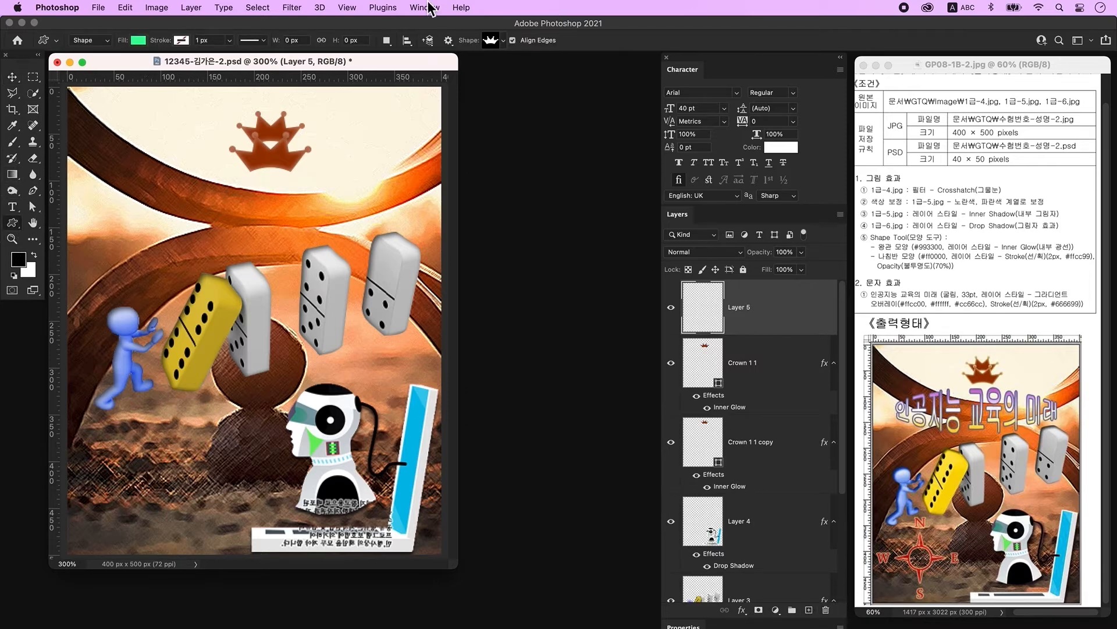
Step: Draw a compass custom shape in the lower-left of the picture
left_click(491, 41)
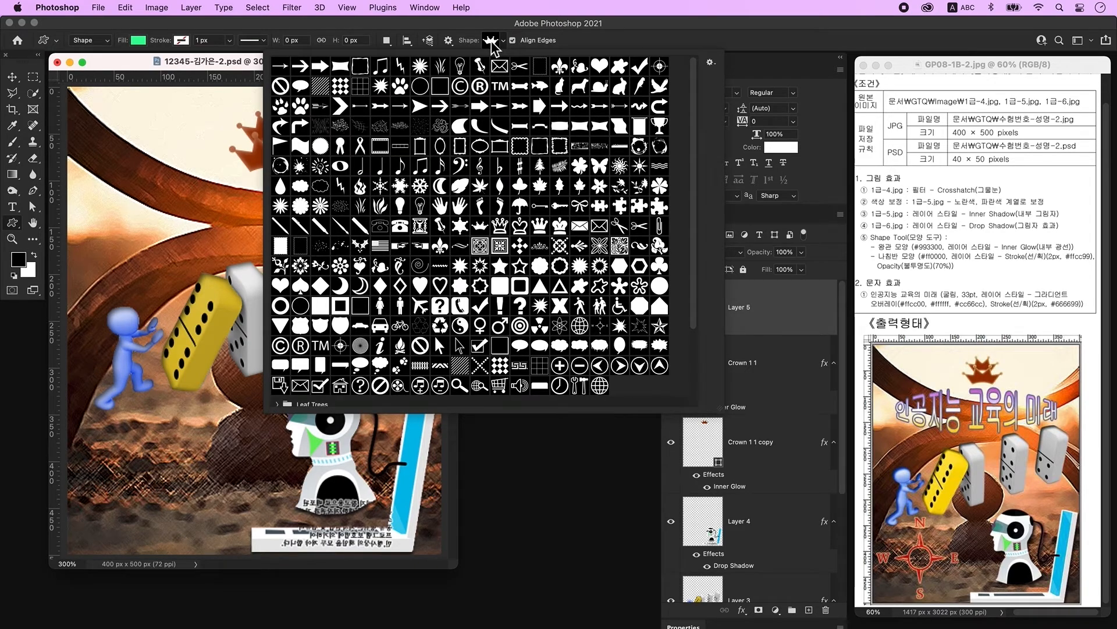
left_click(600, 325)
left_click(183, 65)
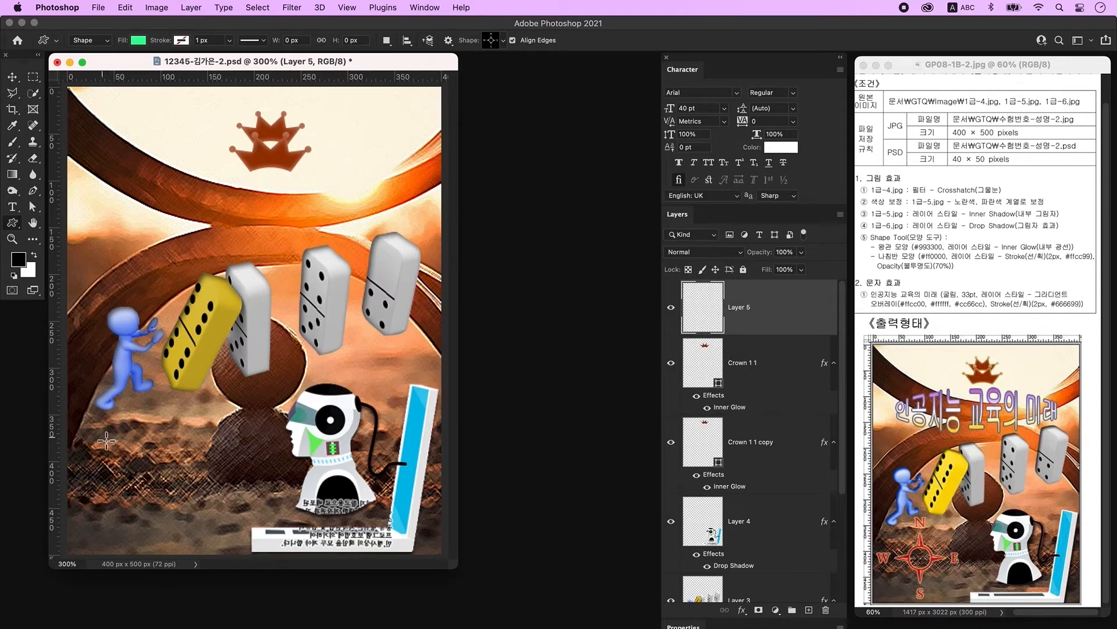
left_click_drag(101, 425, 232, 553)
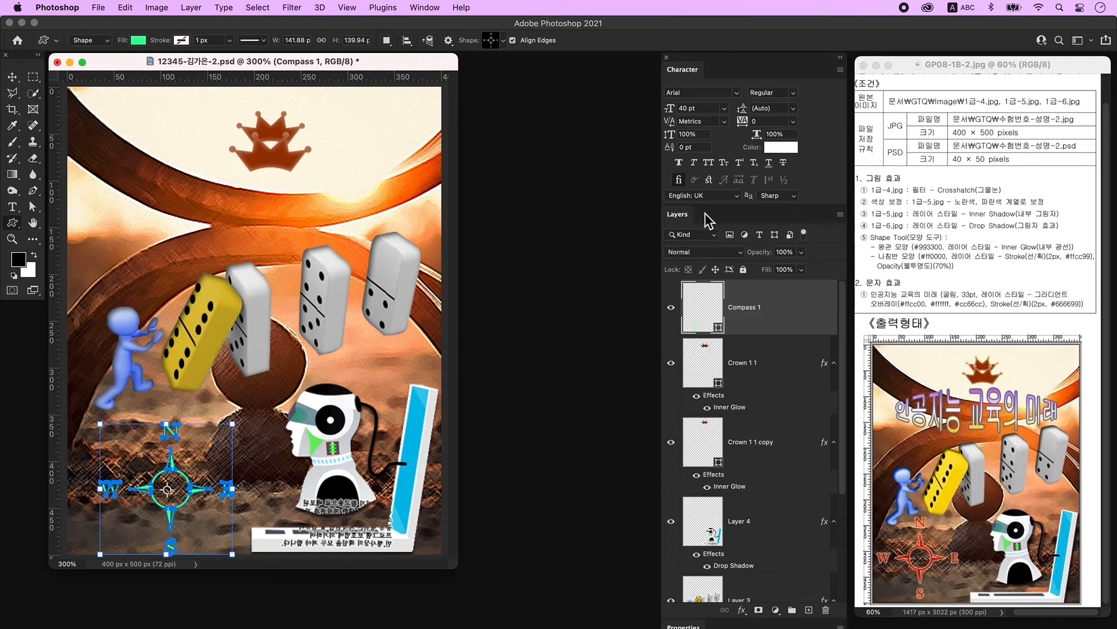
Step: Fill the compass with #ff0000 and open its Layer Style settings
double_click(708, 319)
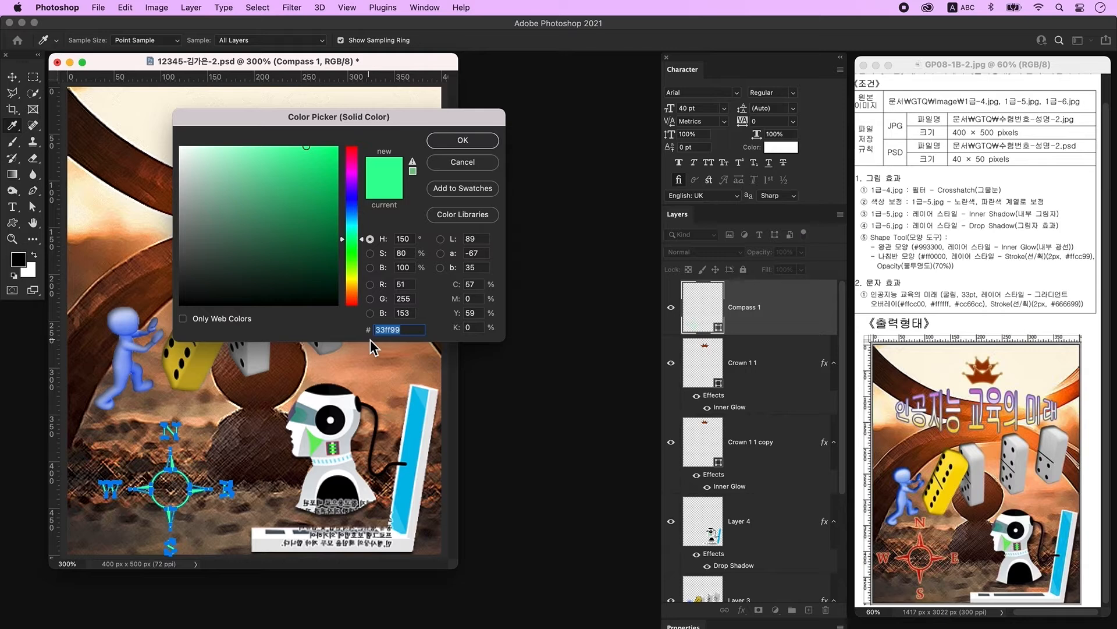
type("ff0000")
key("Return")
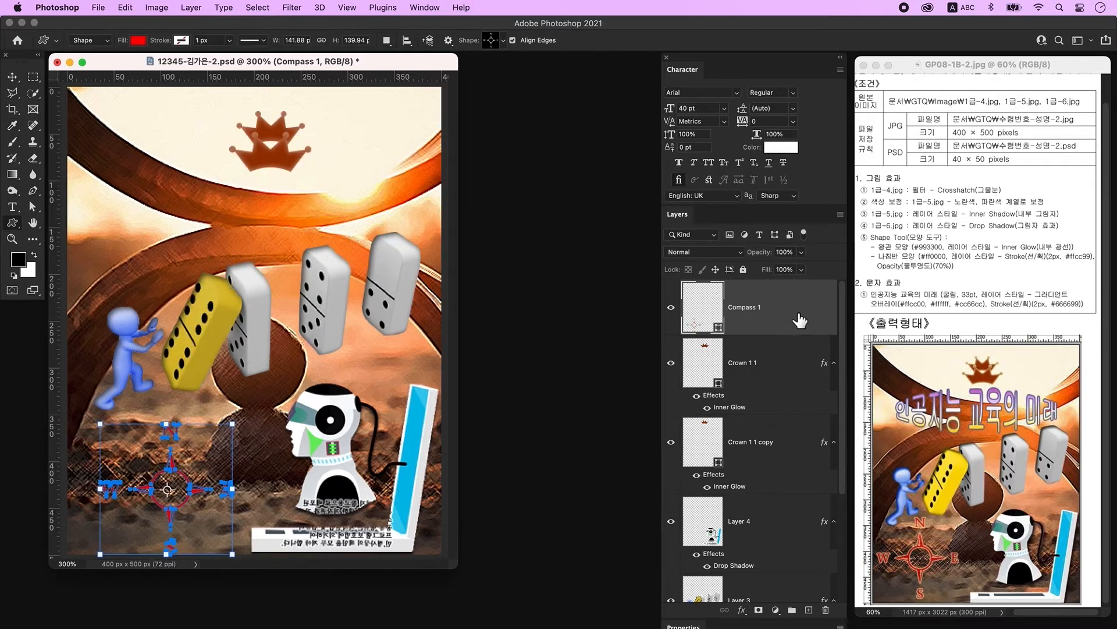
double_click(800, 307)
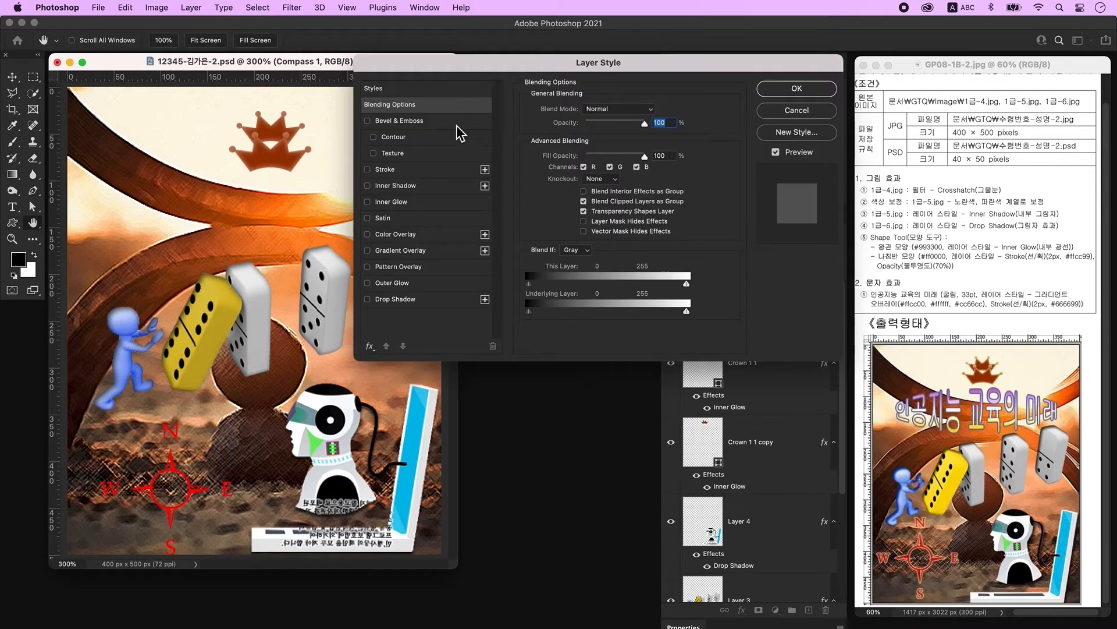
Step: Give the compass a 2 px Stroke effect
left_click(402, 173)
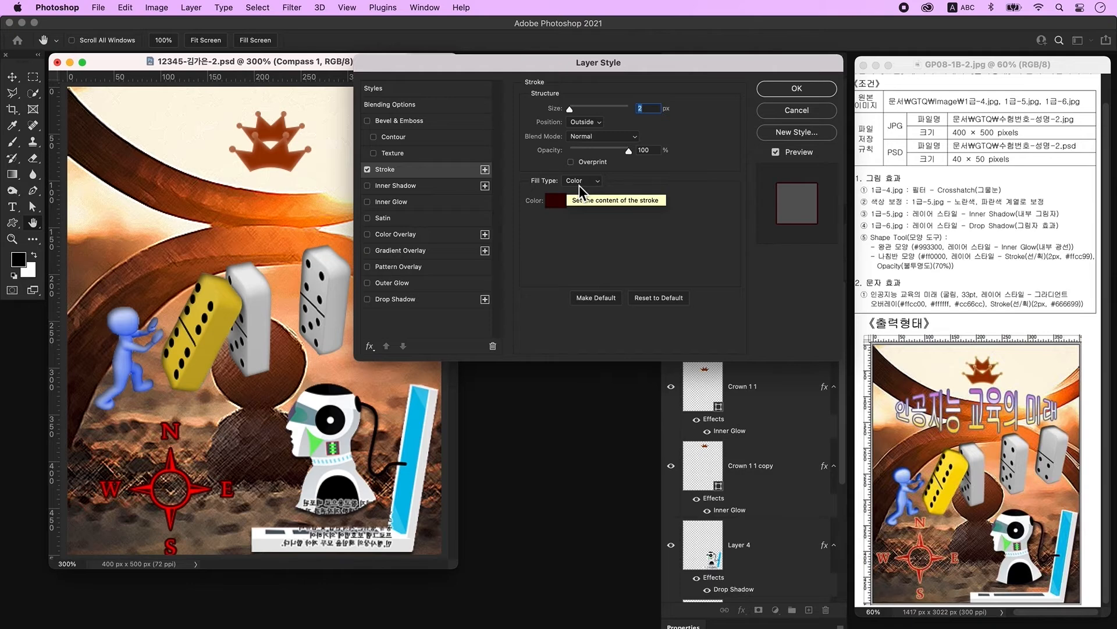
left_click(563, 205)
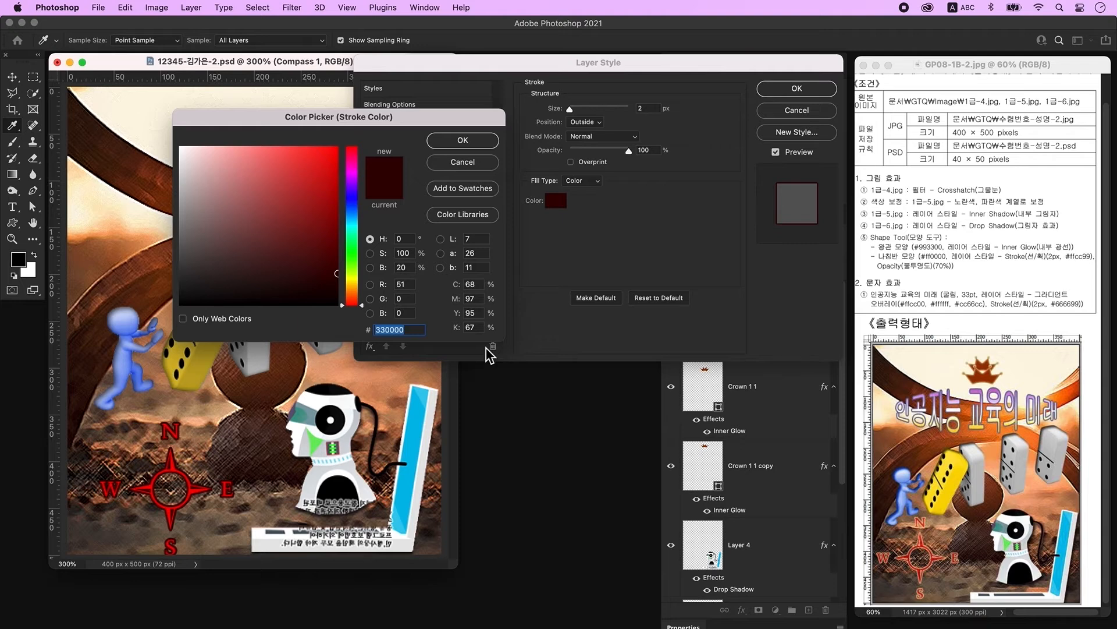
key("Return")
key("Return")
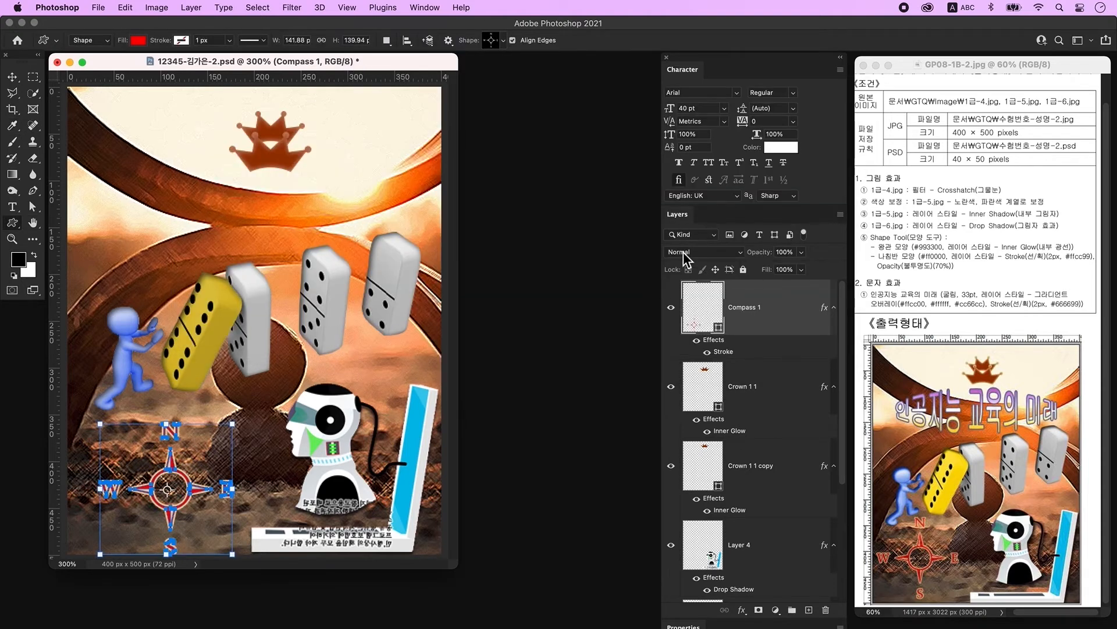
Step: Set the compass layer to 70% opacity and nudge it into the lower-left corner
left_click(787, 252)
type("70")
left_click(11, 77)
left_click_drag(224, 500, 214, 486)
left_click_drag(206, 485, 209, 484)
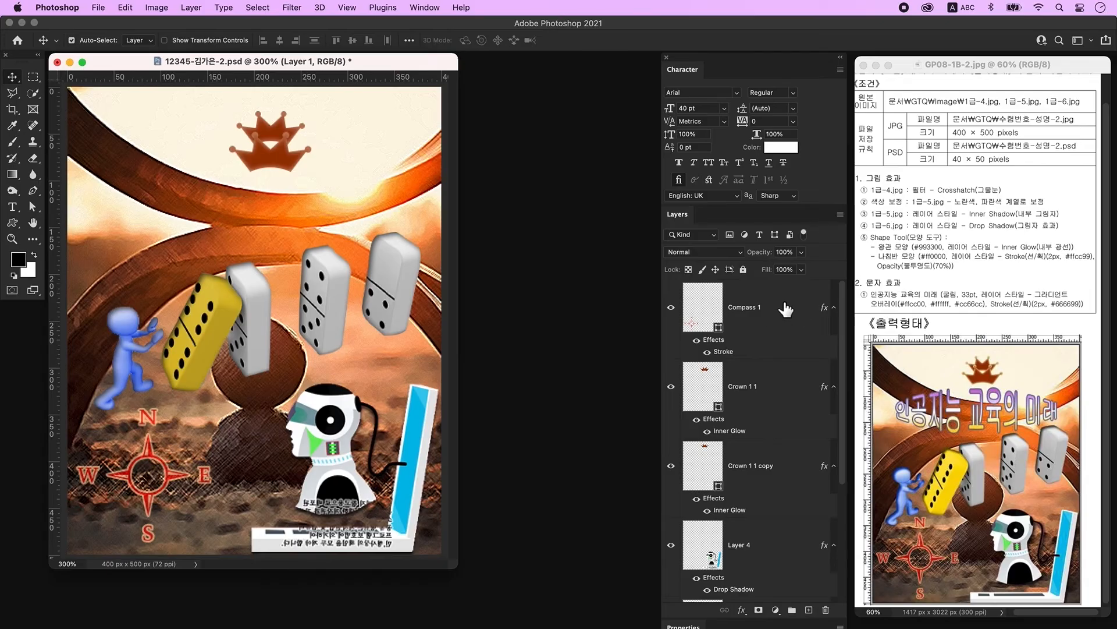
left_click(783, 306)
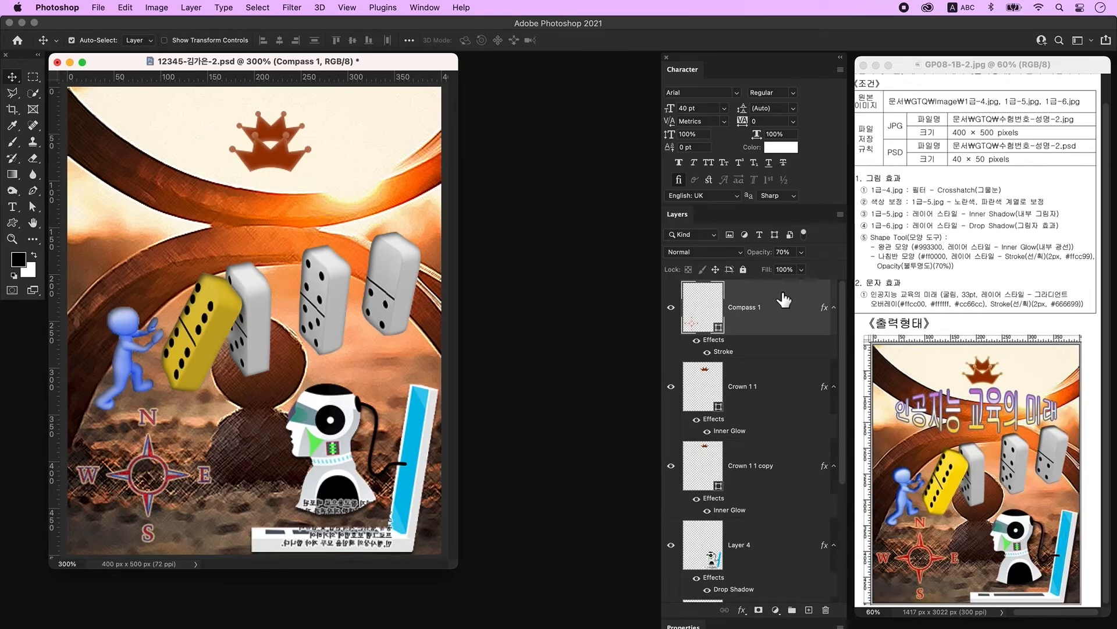
Step: On a new layer, type the Korean title 인공지능 교육의 미래 above the dominoes
left_click(809, 609)
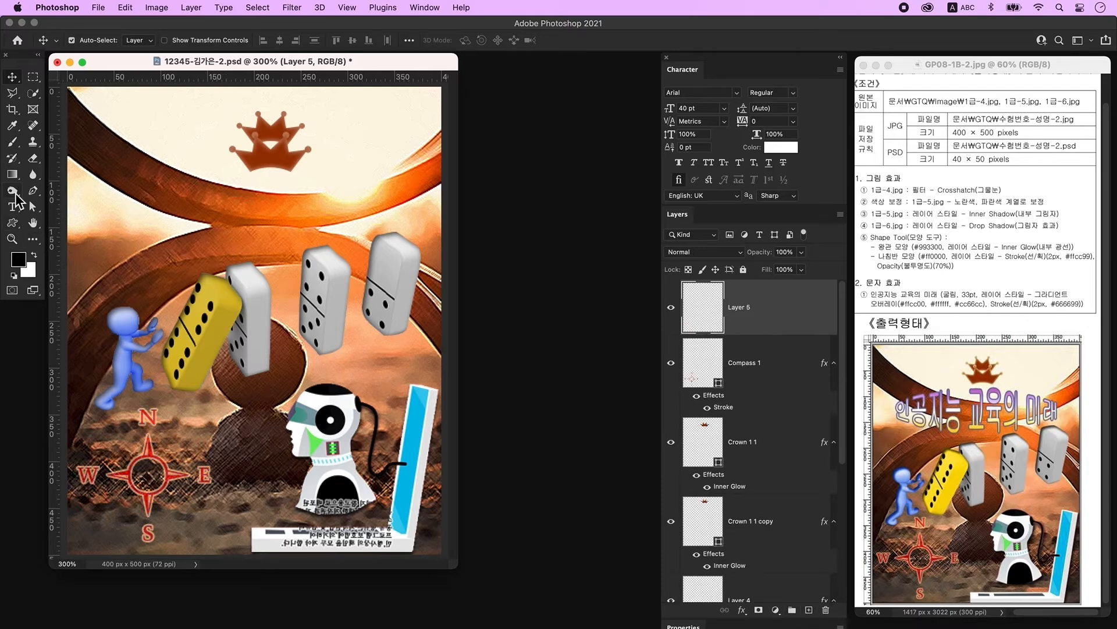
left_click(14, 208)
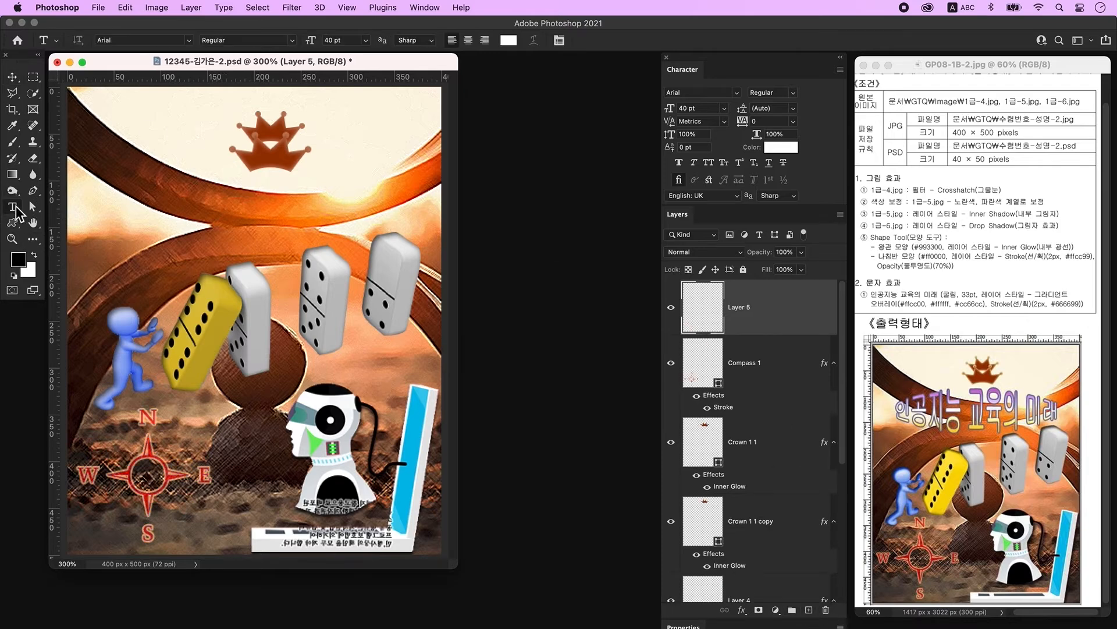
left_click(232, 213)
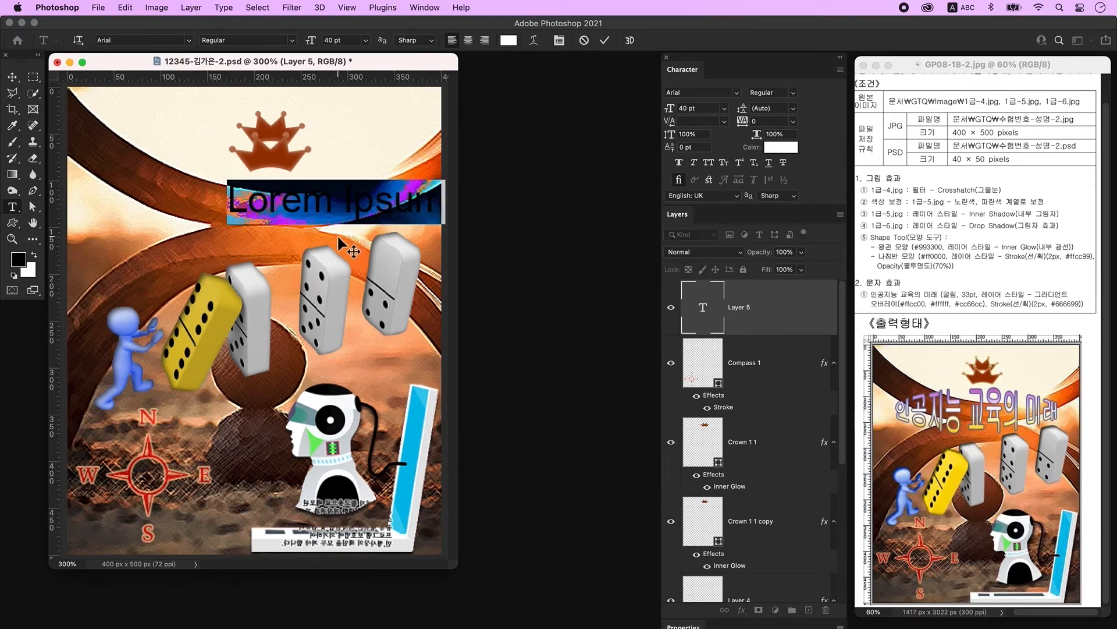
key("ctrl+space")
type("인공지능 교육")
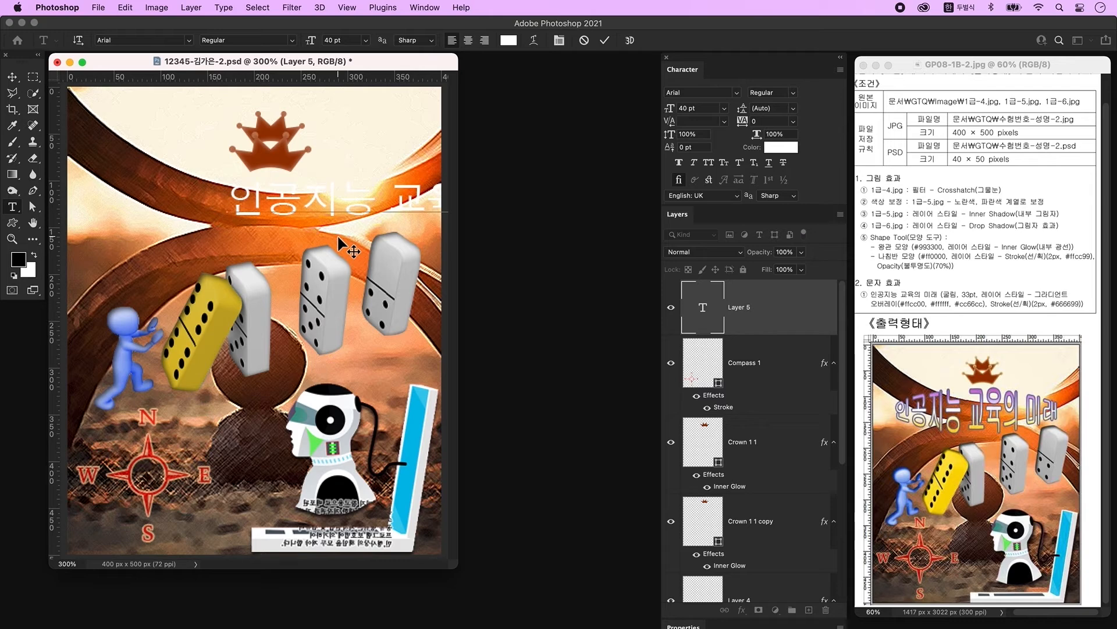
left_click(337, 234)
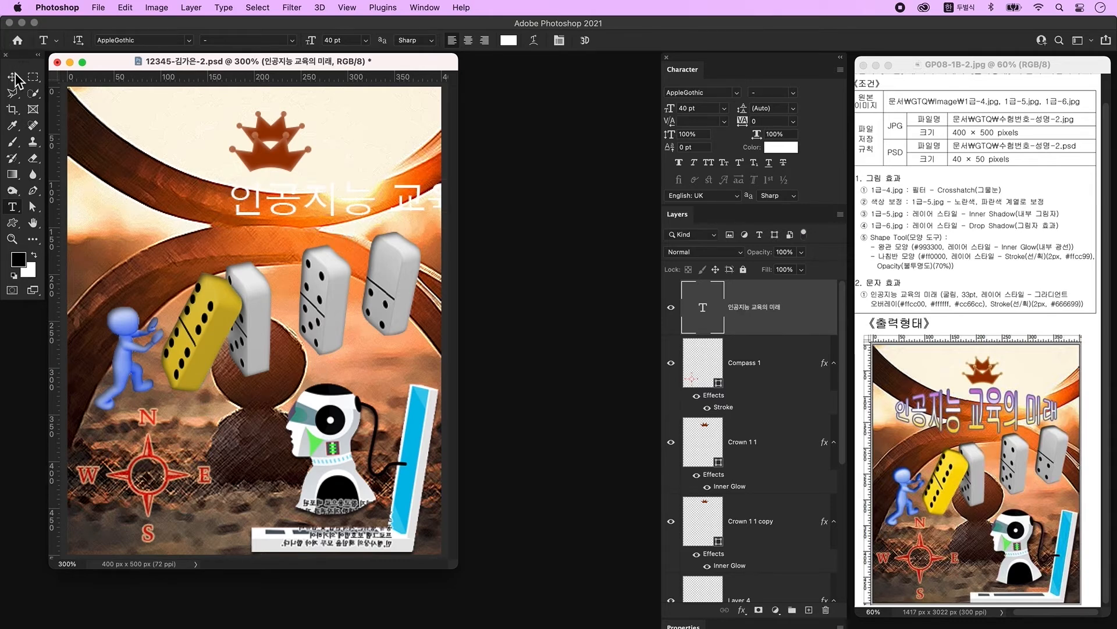
Step: Set the title font to 조선굴림체 at 33 pt
left_click(417, 9)
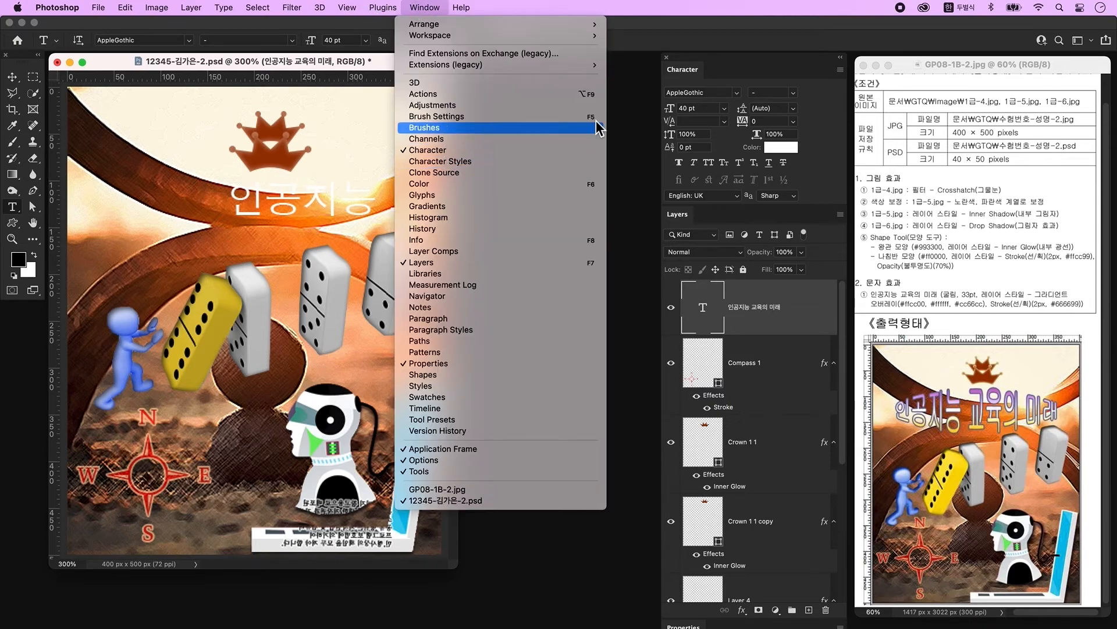
left_click(756, 74)
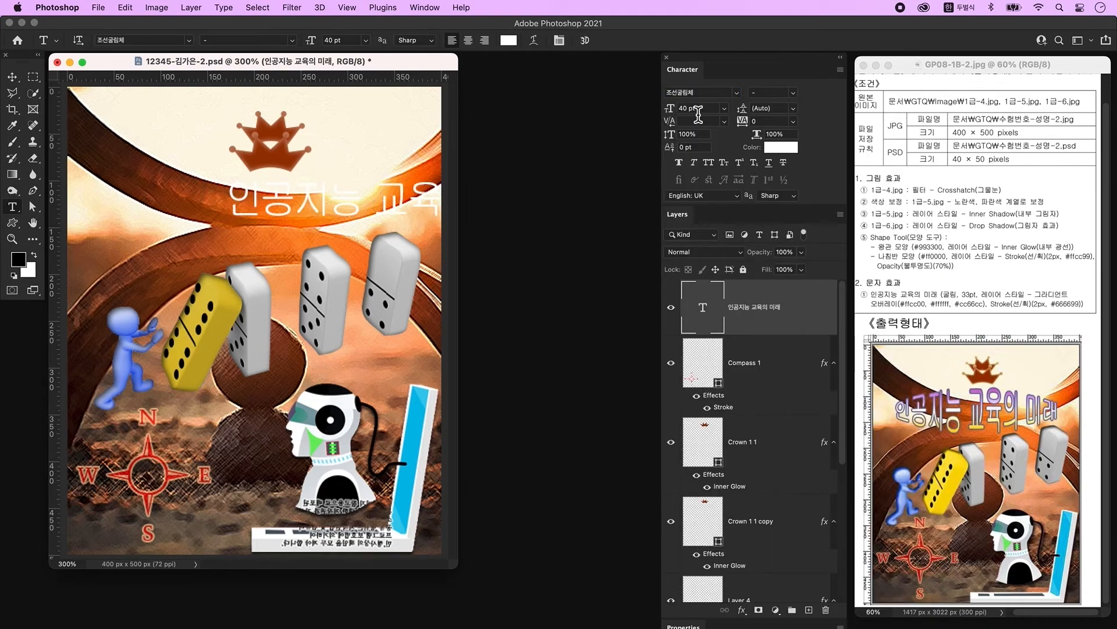
left_click(685, 111)
key("Return")
key("v")
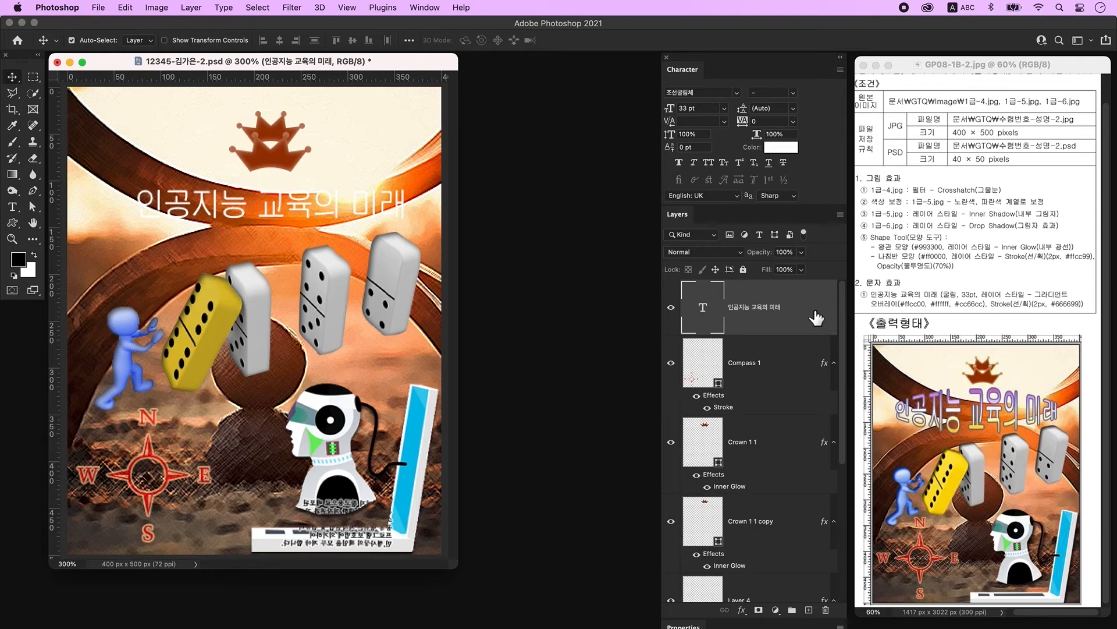
Step: Add a Gradient Overlay to the title with its left stop set to #ffcc00
double_click(817, 317)
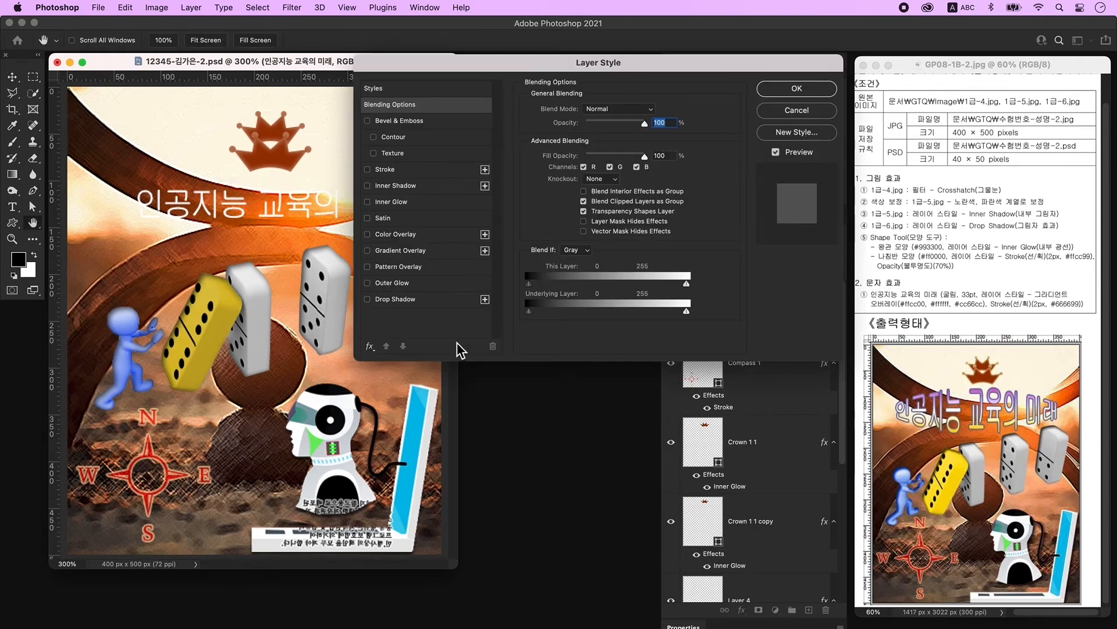
left_click(417, 256)
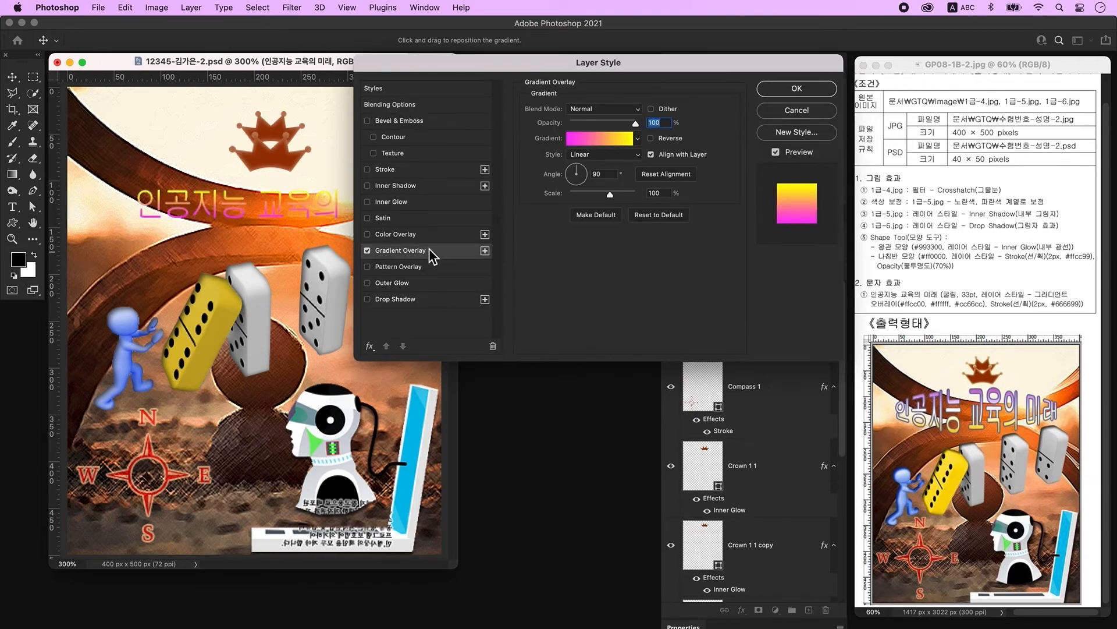
left_click(598, 142)
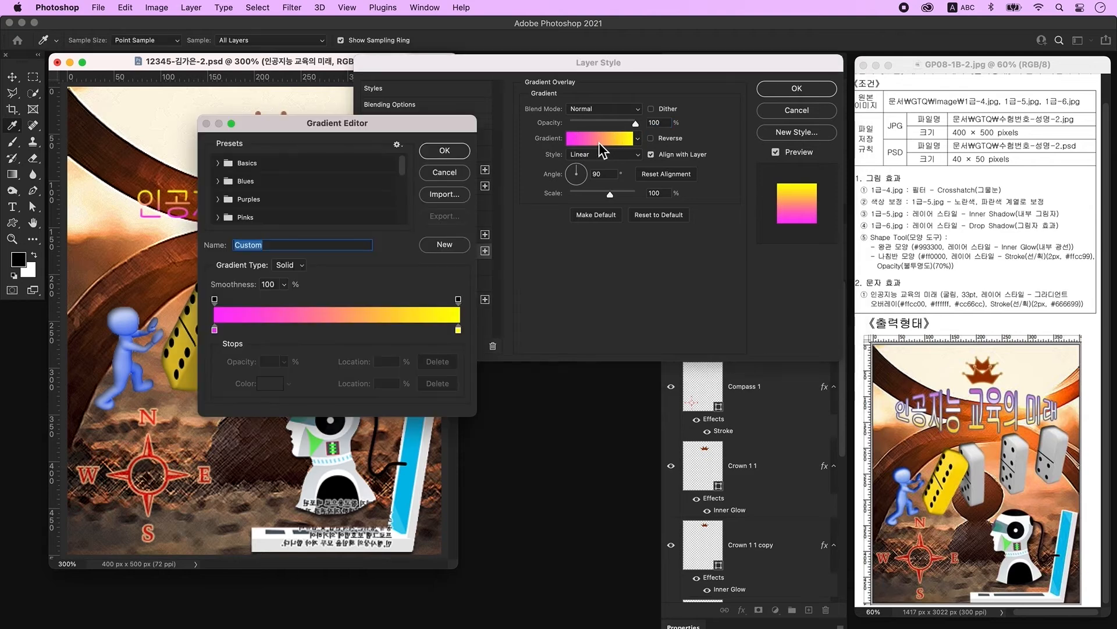
double_click(214, 329)
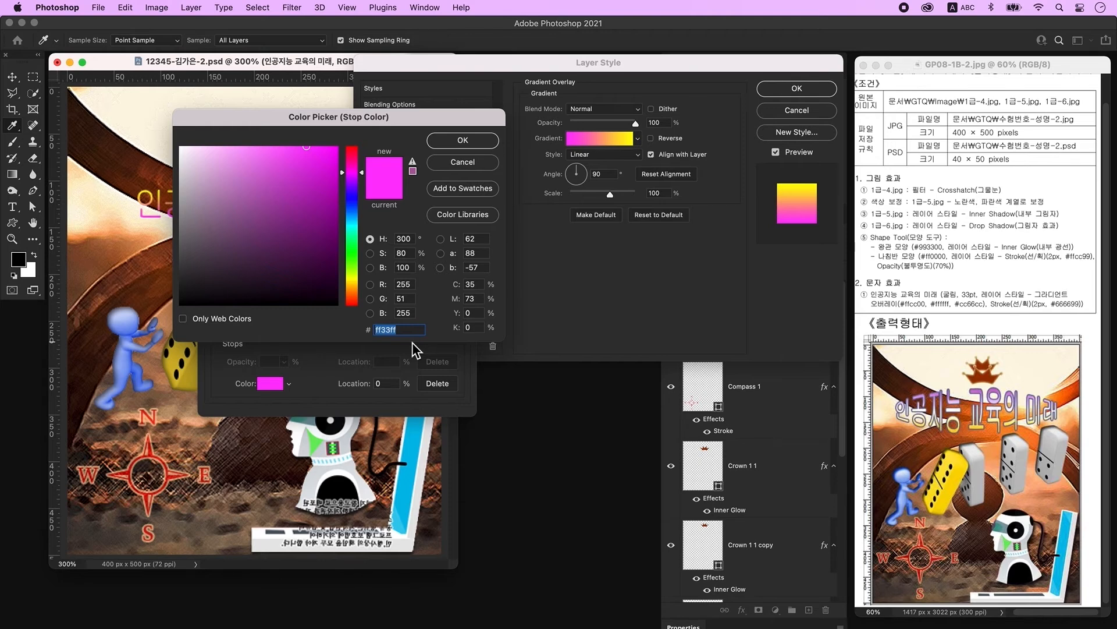
type("ffcc00")
key("Return")
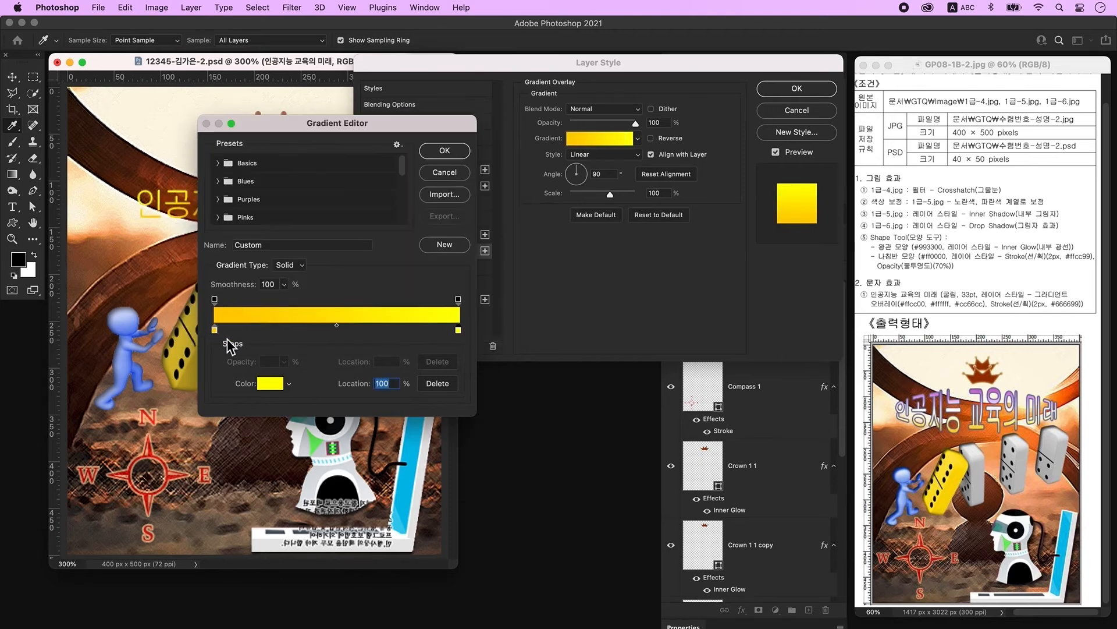
Step: Add a white gradient stop at 50% and set the right stop to #cc66cc
left_click(459, 330)
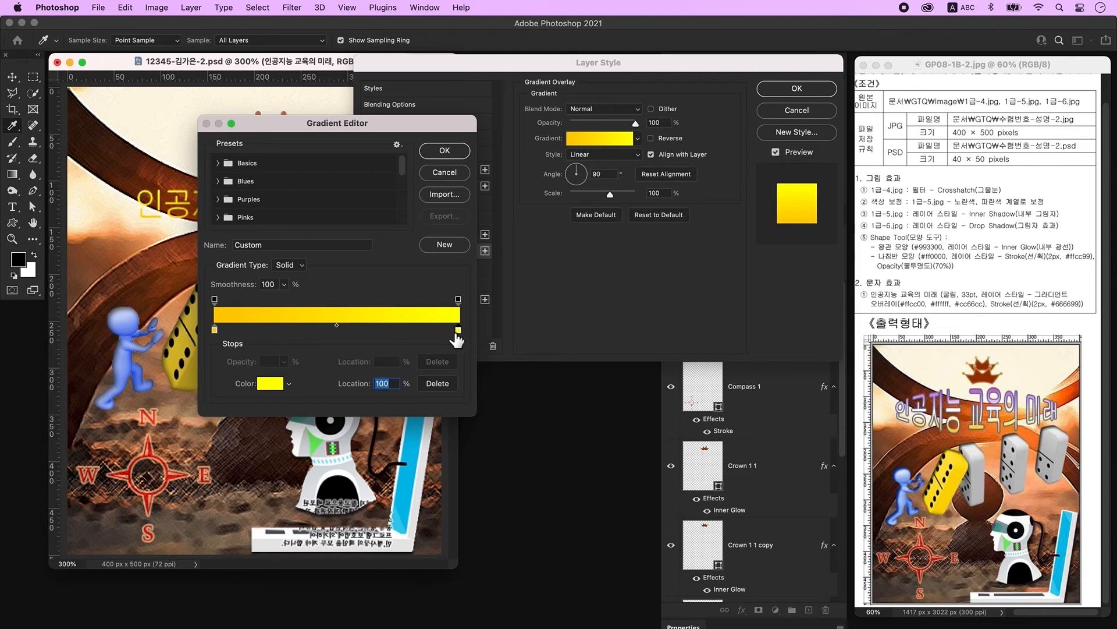
left_click(341, 330)
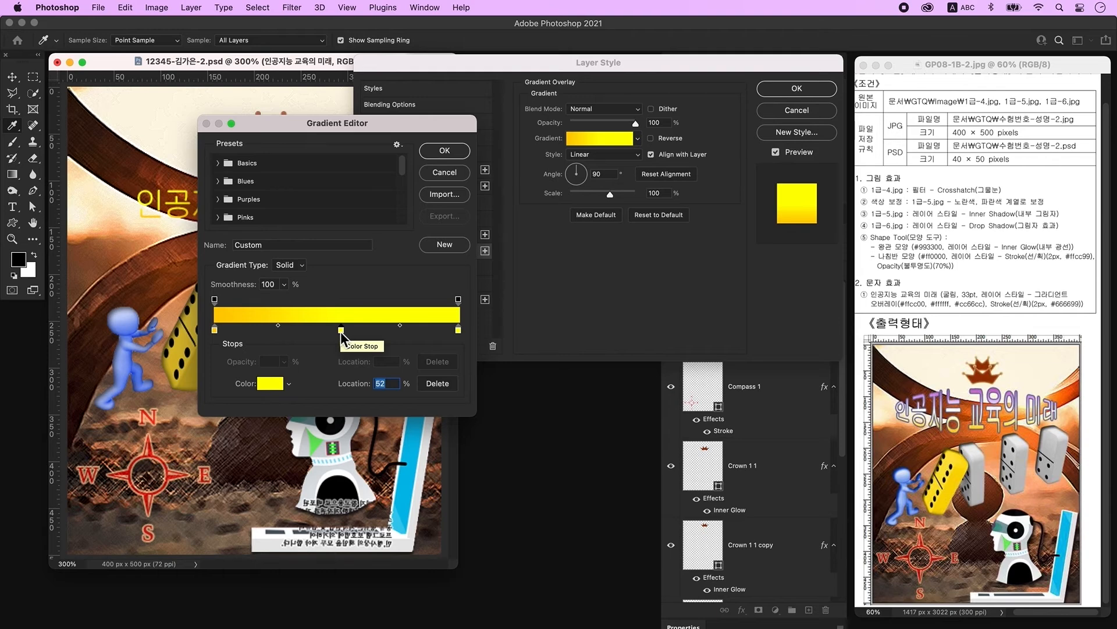
double_click(341, 331)
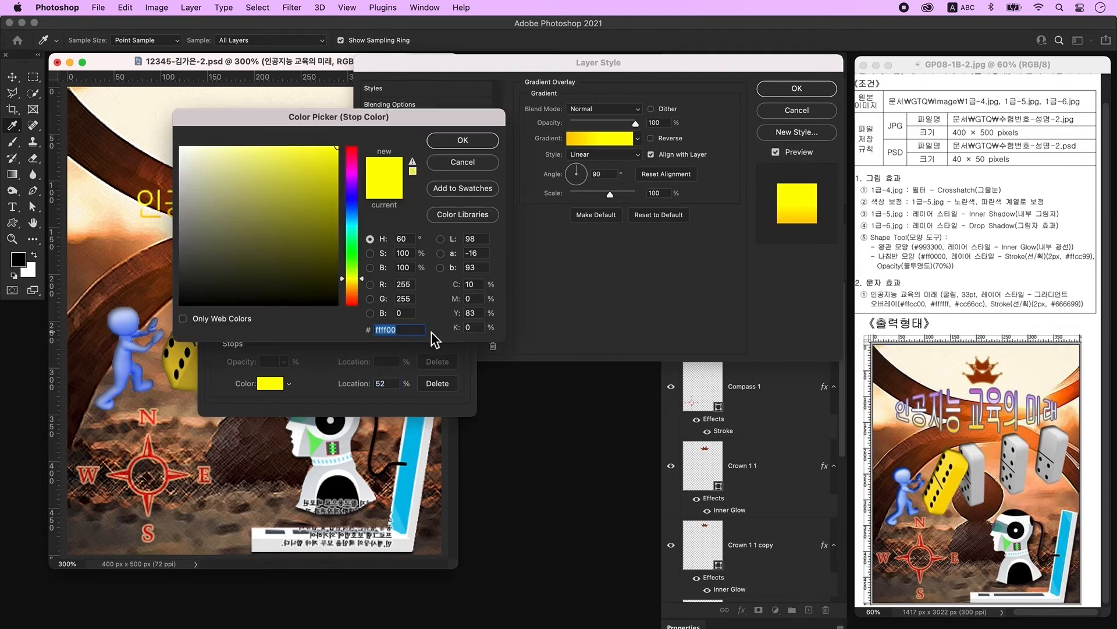
type("ffffff")
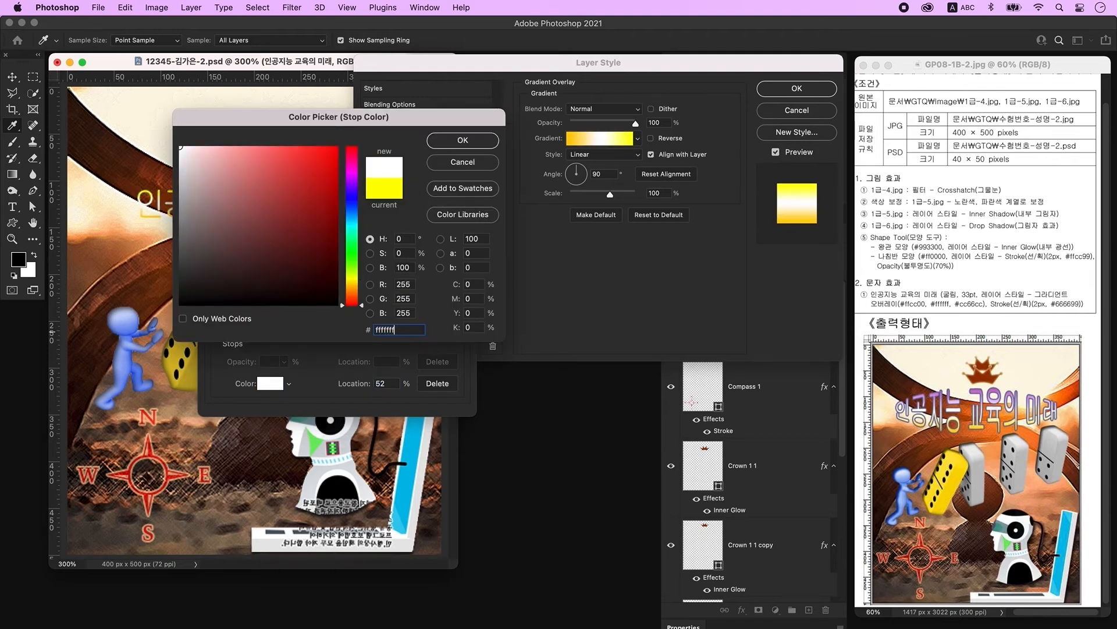
key("Return")
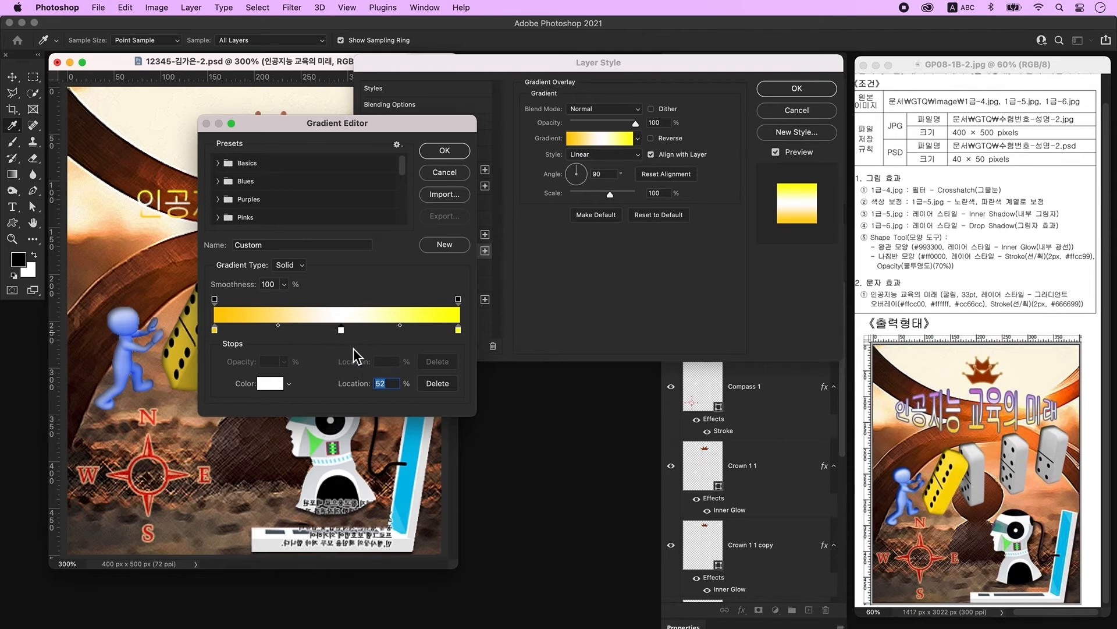
type("50")
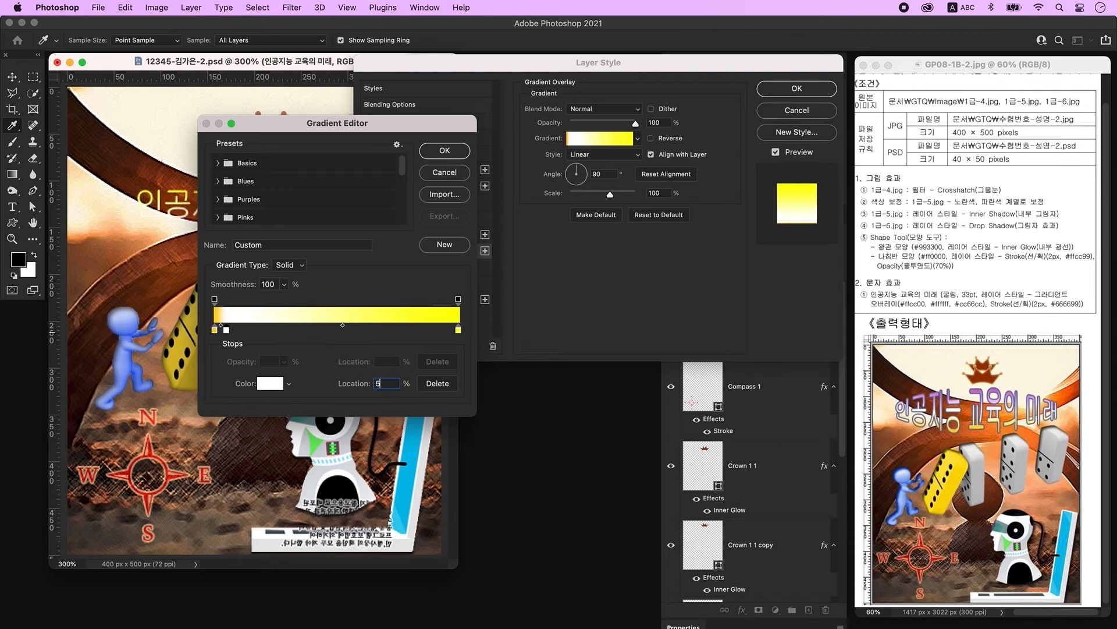
double_click(458, 331)
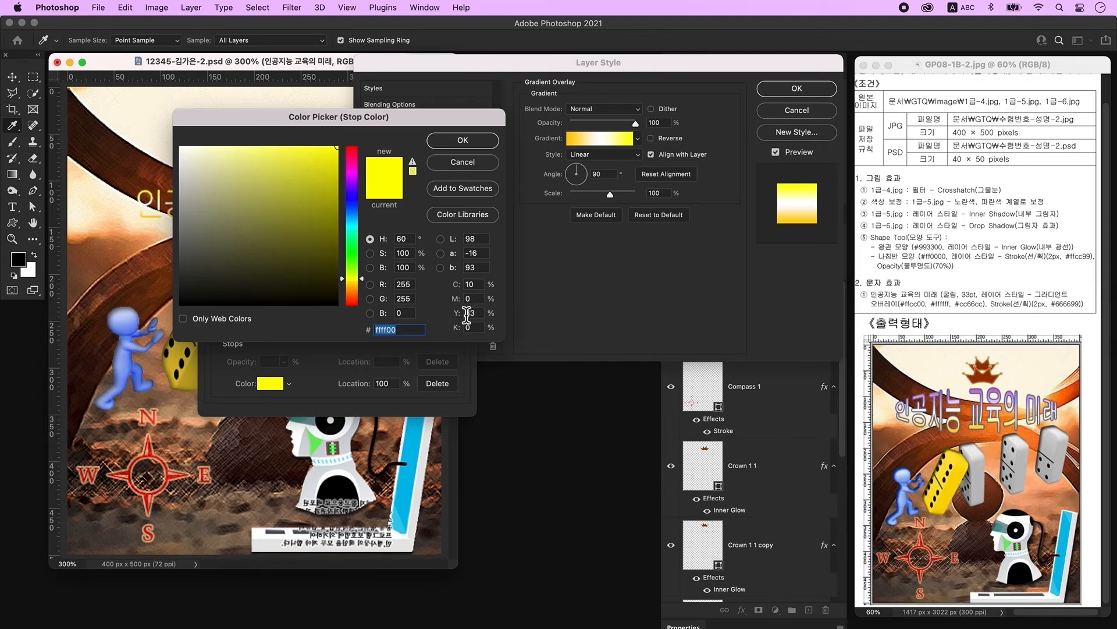
type("cc66cc")
key("Return")
key("Return")
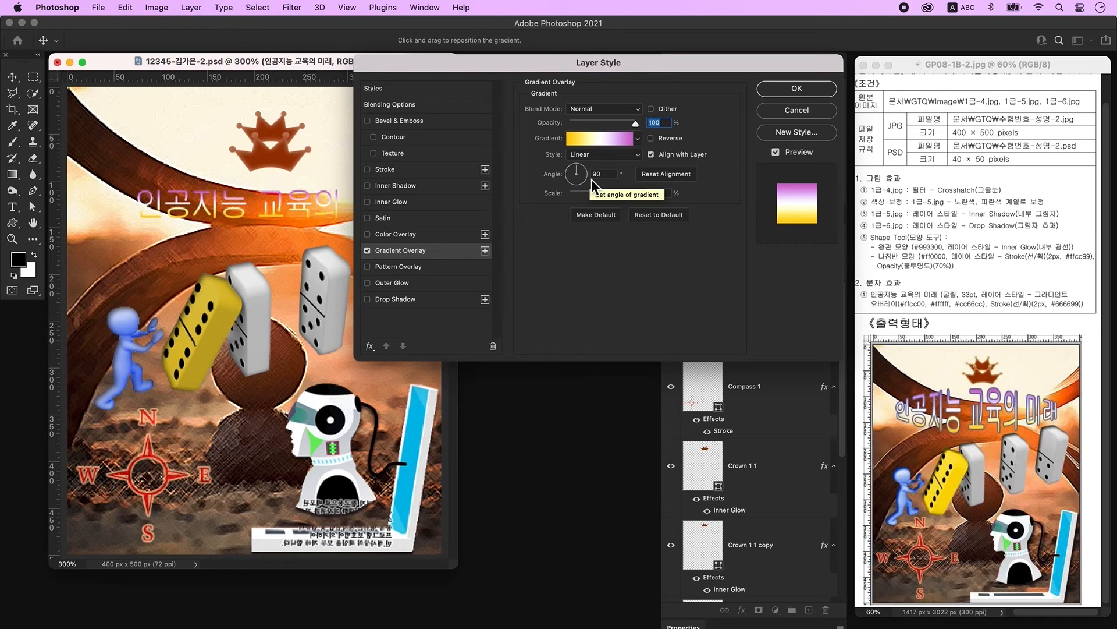
Step: Add a 2 px #666699 Stroke to the title and confirm the layer style
left_click(423, 173)
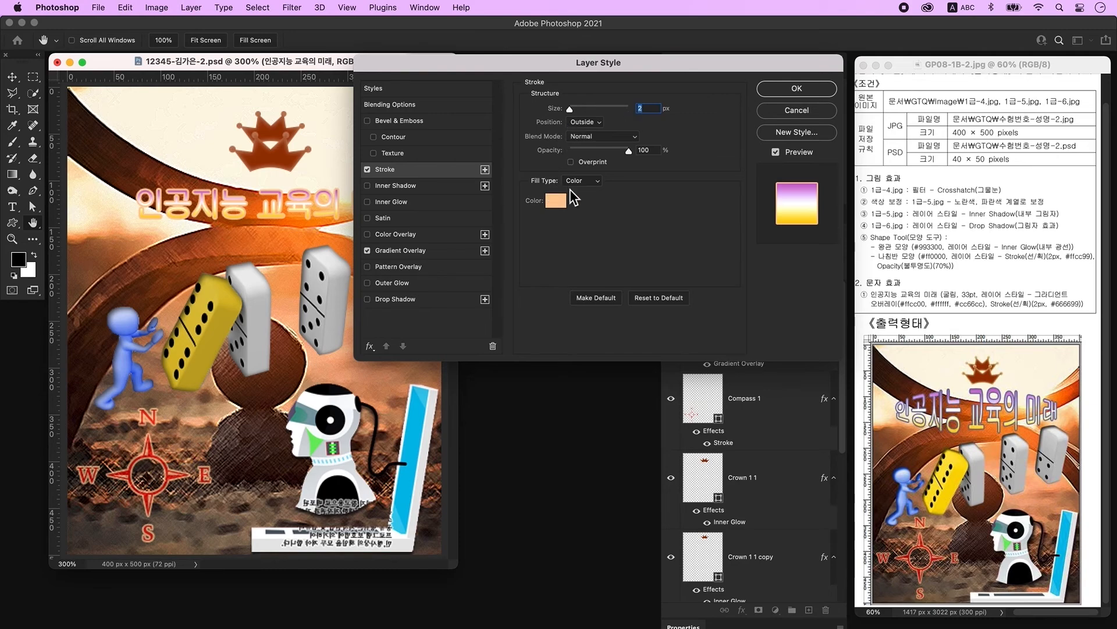
left_click(563, 210)
left_click_drag(375, 330, 426, 329)
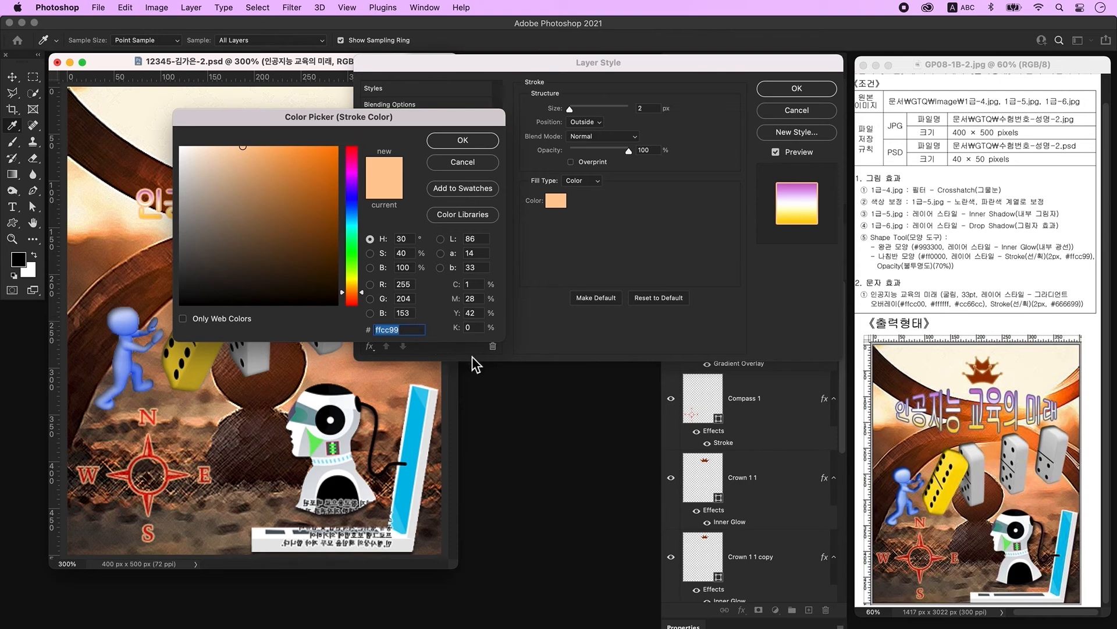
type("666699")
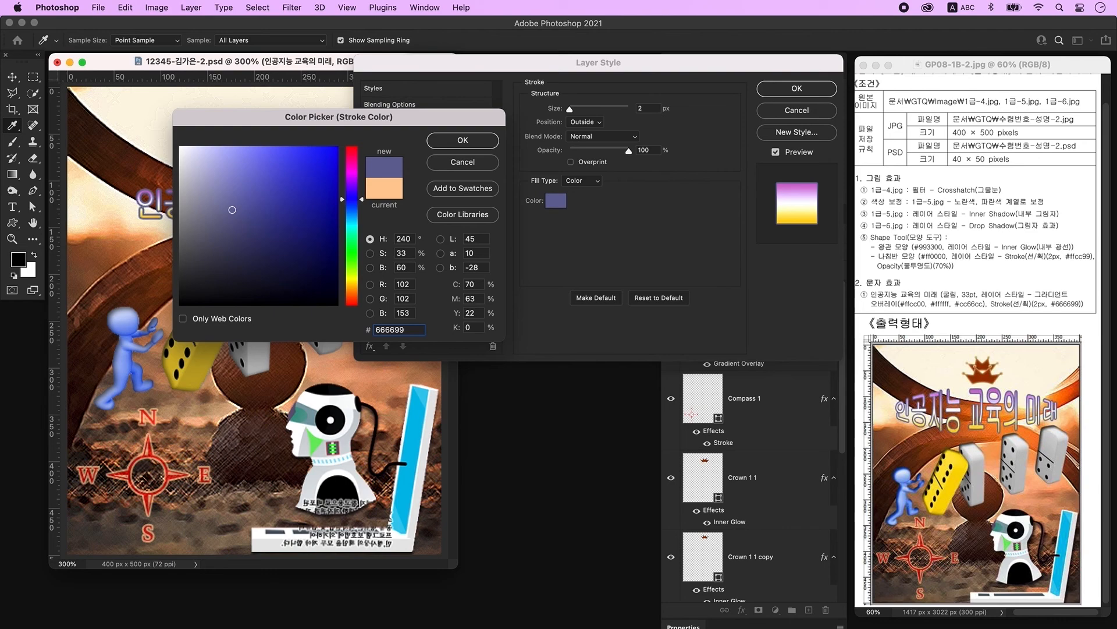
key("Return")
key("Return")
left_click(16, 210)
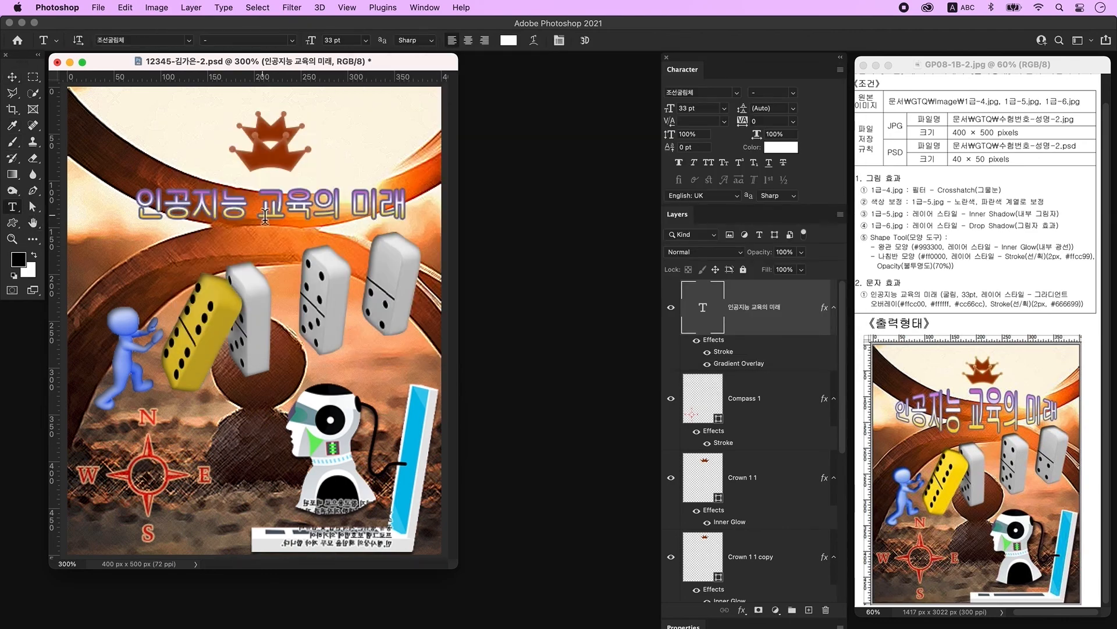
Step: Warp the title with a +22 Bulge and shift it slightly left and down
left_click(534, 41)
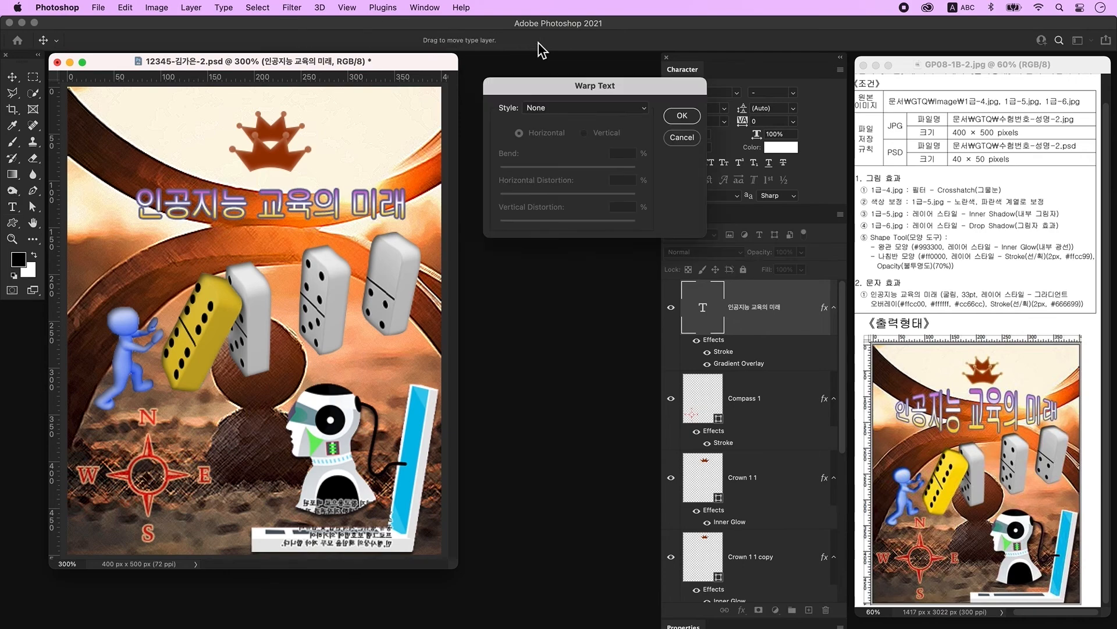
left_click(536, 111)
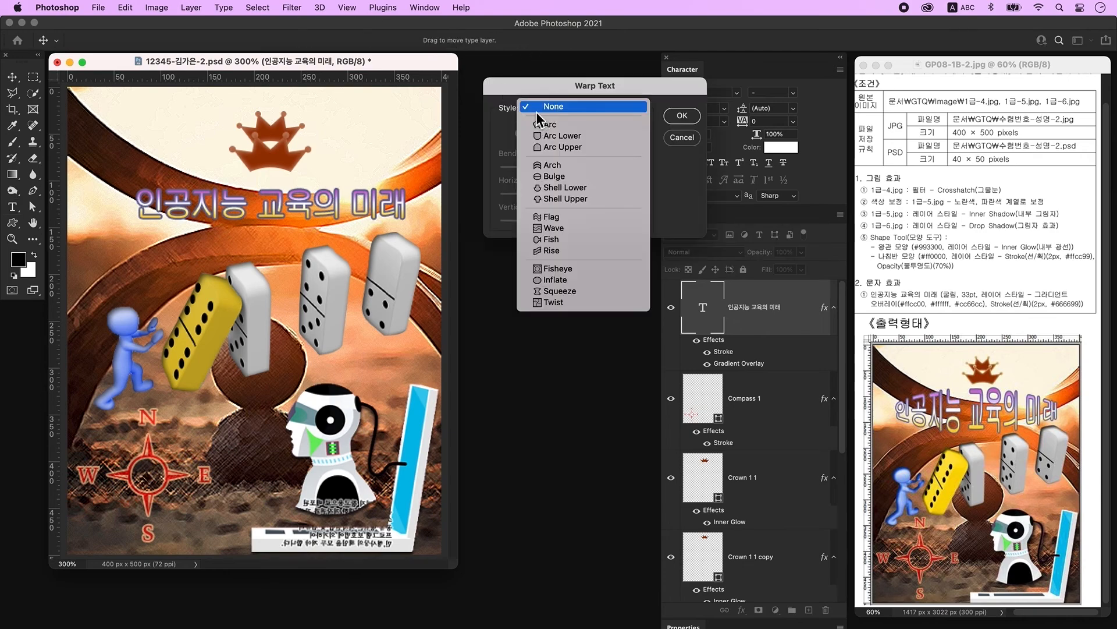
left_click(563, 176)
left_click_drag(600, 169, 583, 170)
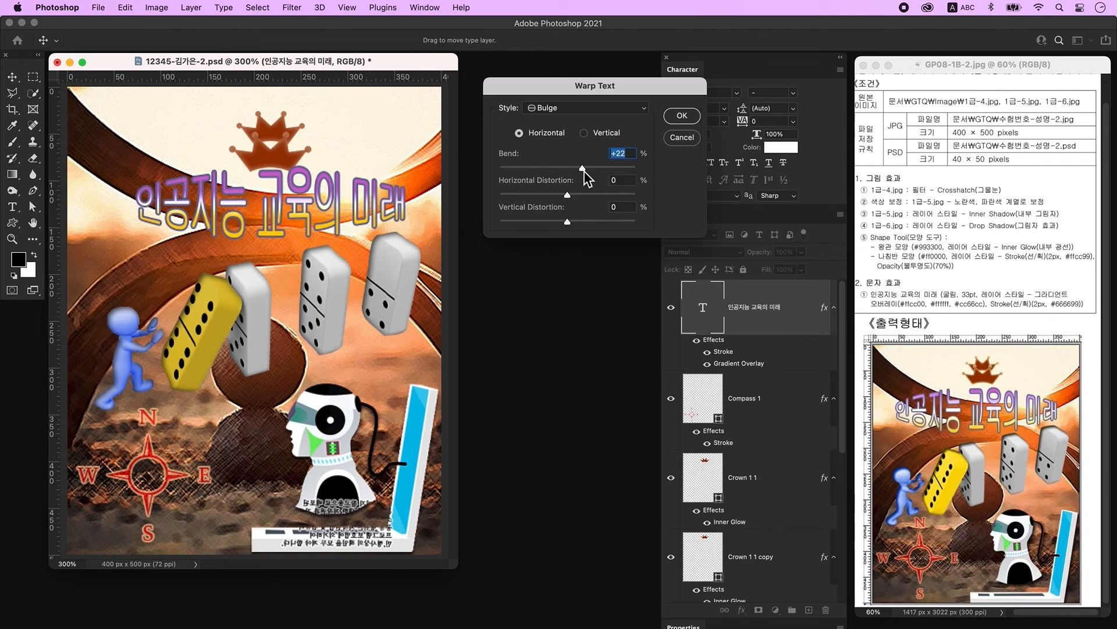
key("Return")
left_click(319, 213)
mouse_move(319, 213)
left_mouse_down()
mouse_move(311, 225)
mouse_move(304, 211)
left_mouse_up()
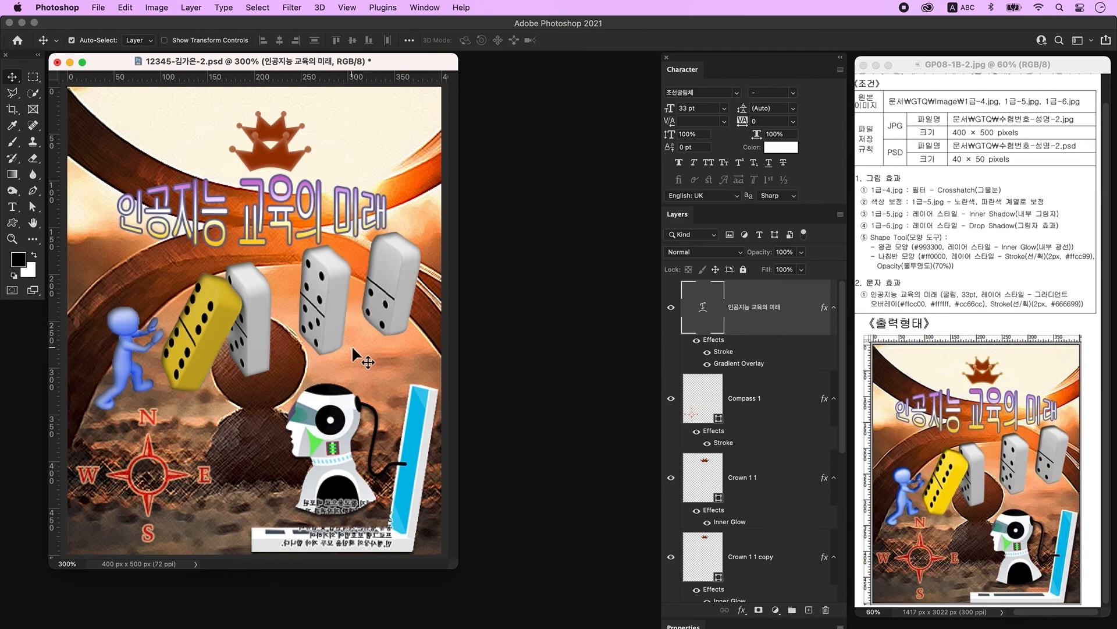
Step: Select the compass layer and enlarge it slightly with Free Transform
left_click(134, 442)
key("super+t")
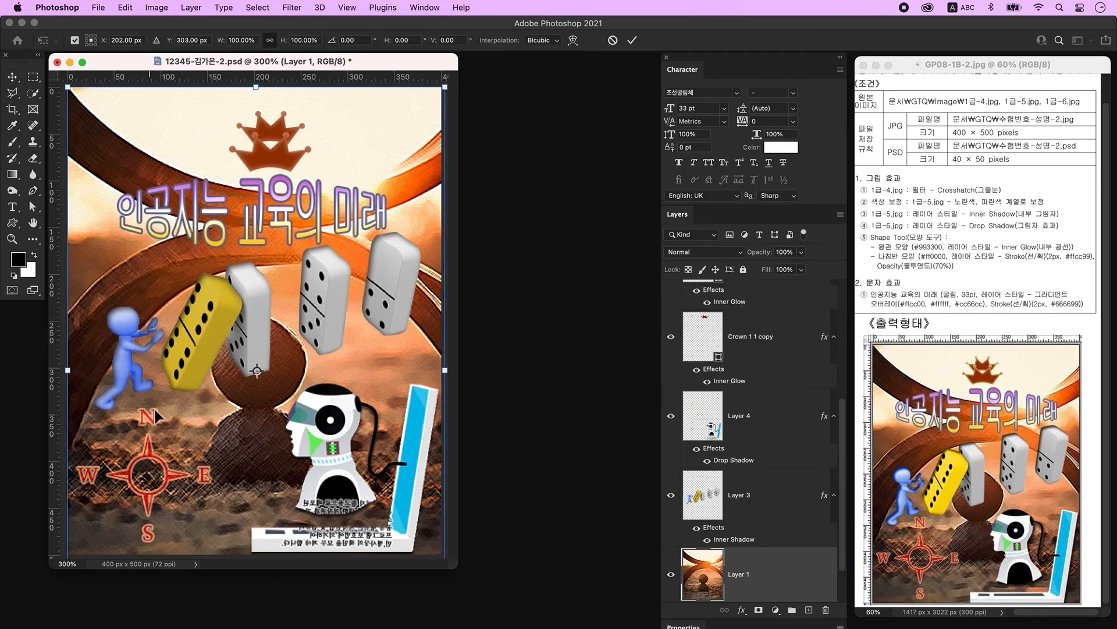
key("Escape")
scroll(728, 394, "up", 10)
left_click(728, 394)
key("super+t")
left_click_drag(148, 409, 148, 400)
key("Return")
scroll(750, 442, "down", 5)
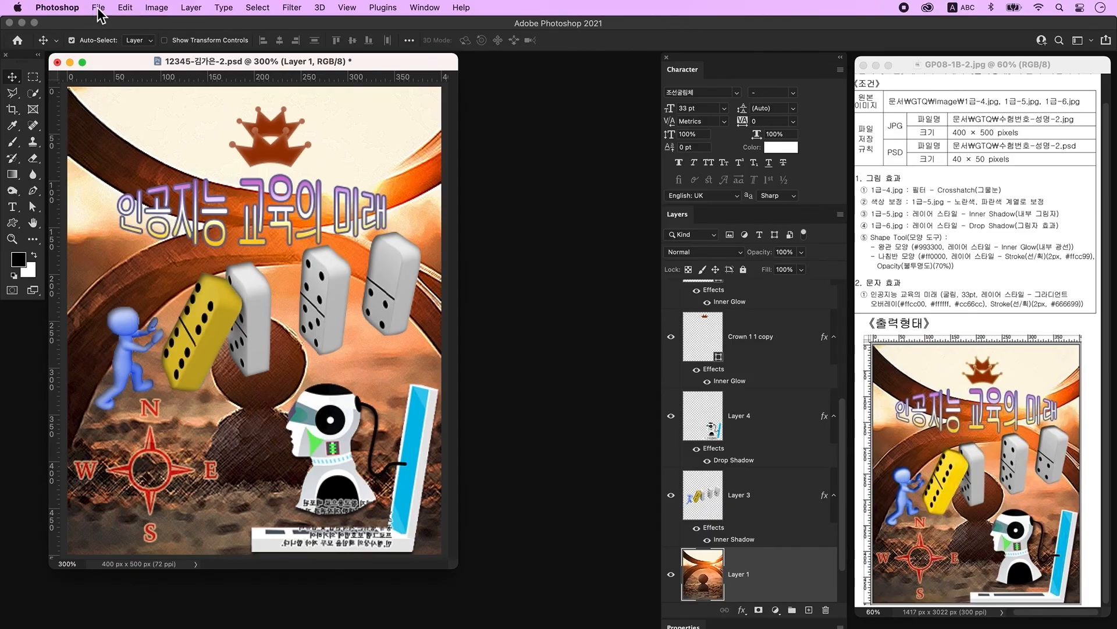
Step: Save the composite to the Desktop as a JPEG at Quality 12 (Maximum)
left_click(98, 7)
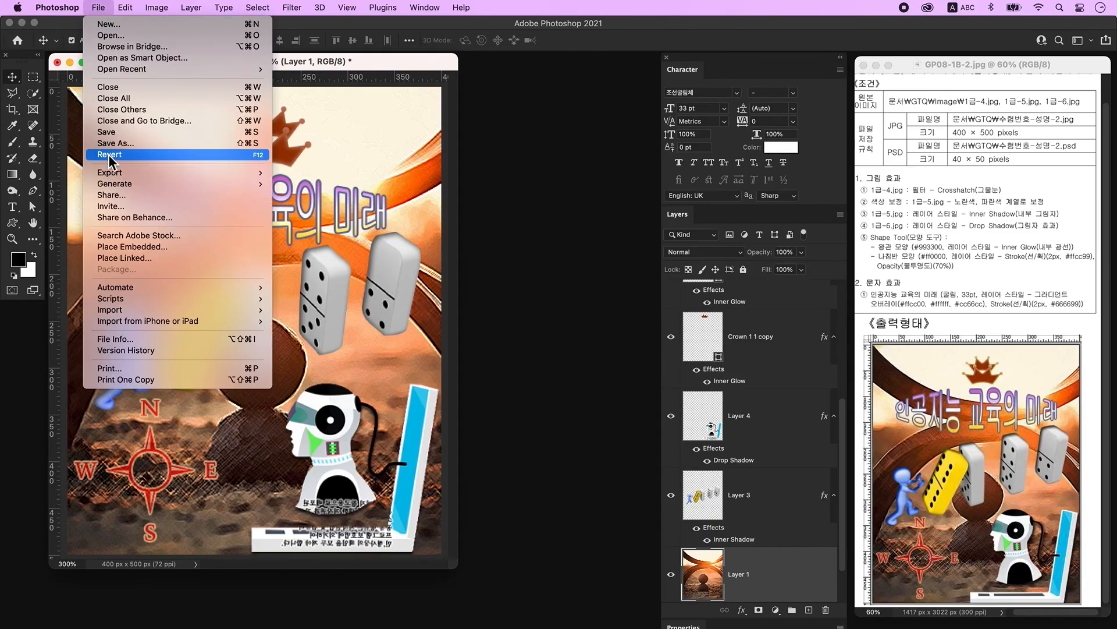
left_click(123, 149)
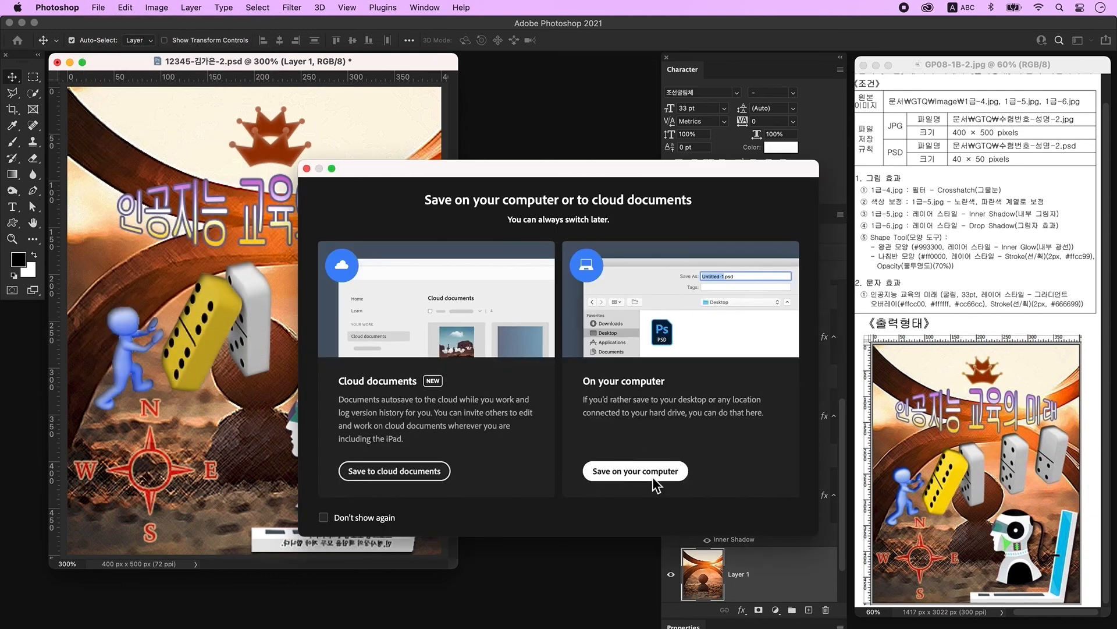
left_click(653, 478)
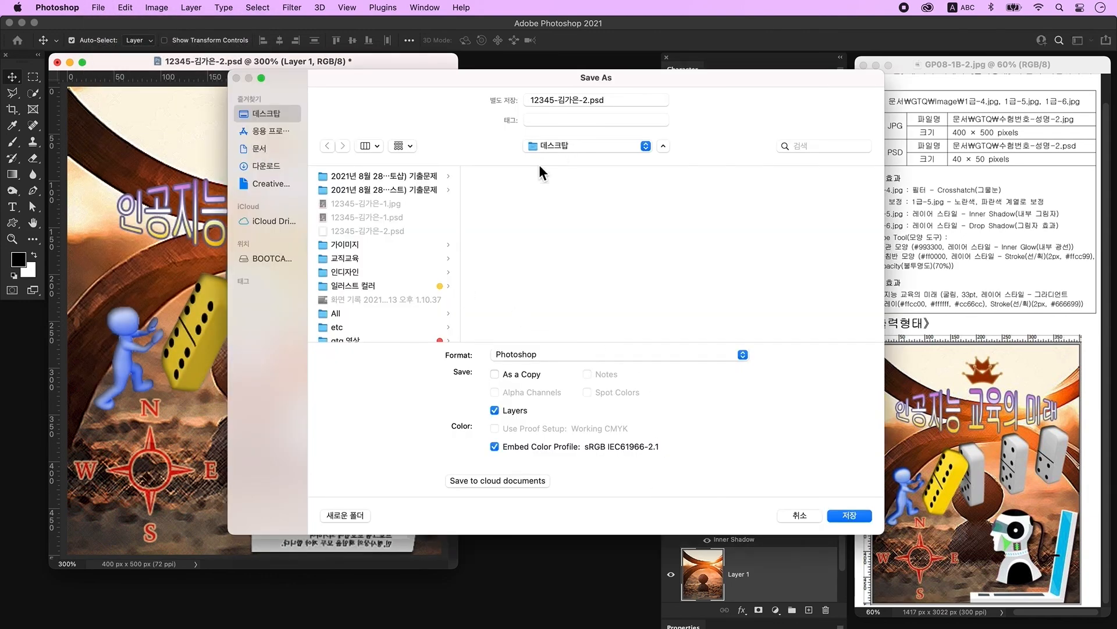
left_click(531, 352)
left_click(528, 452)
key("Return")
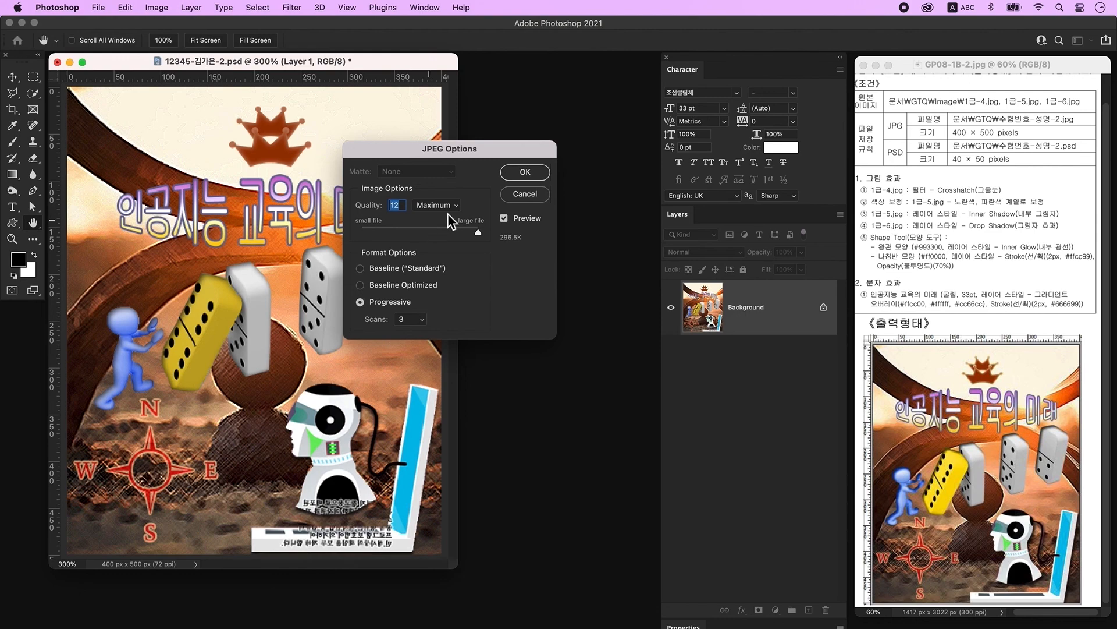
left_click(524, 174)
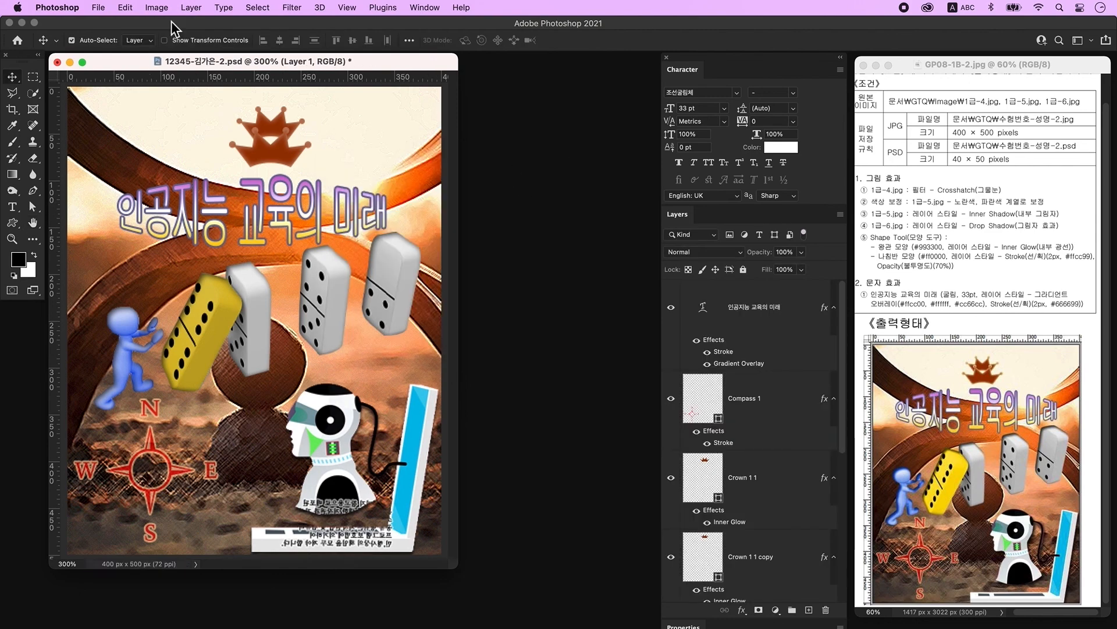
Step: Set Image Size width to 40 px (height 50 px), then save the layered PSD
left_click(157, 8)
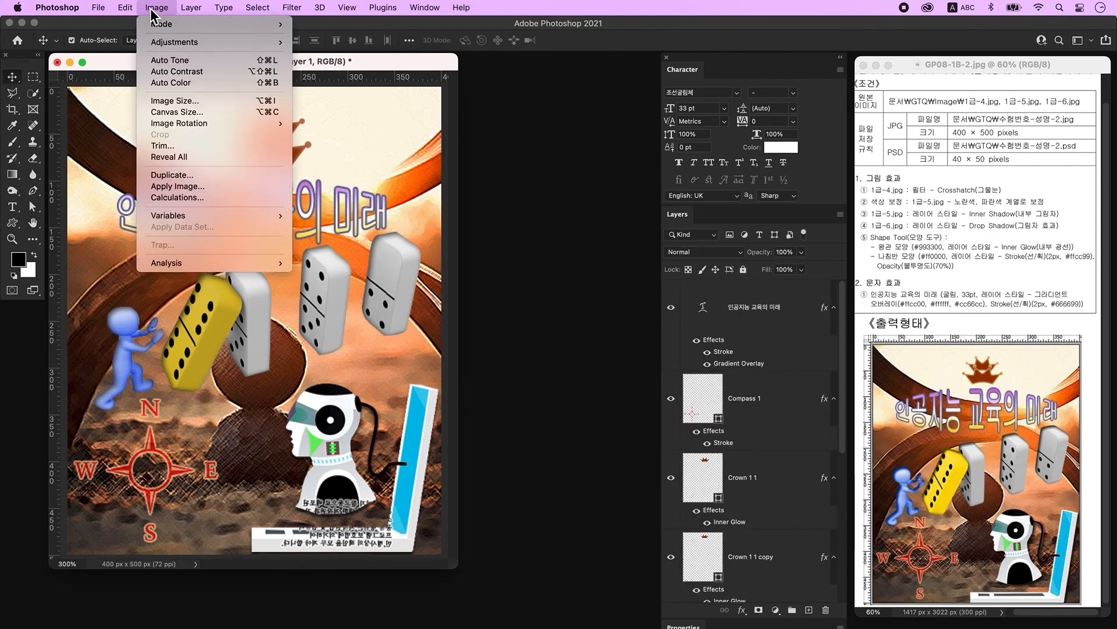
left_click(188, 102)
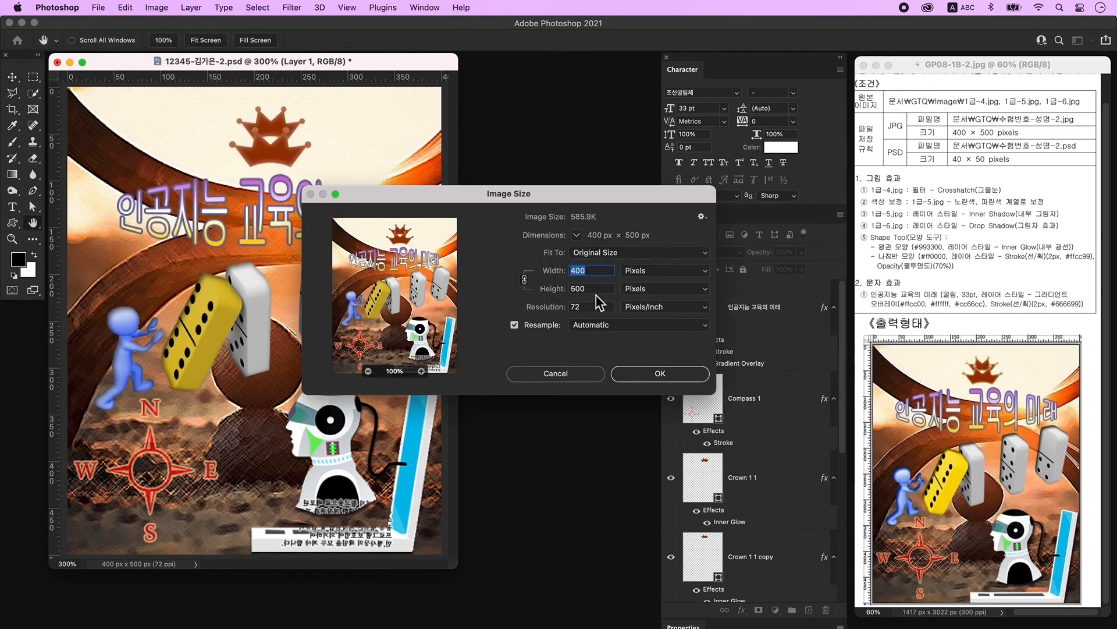
type("40")
key("Tab")
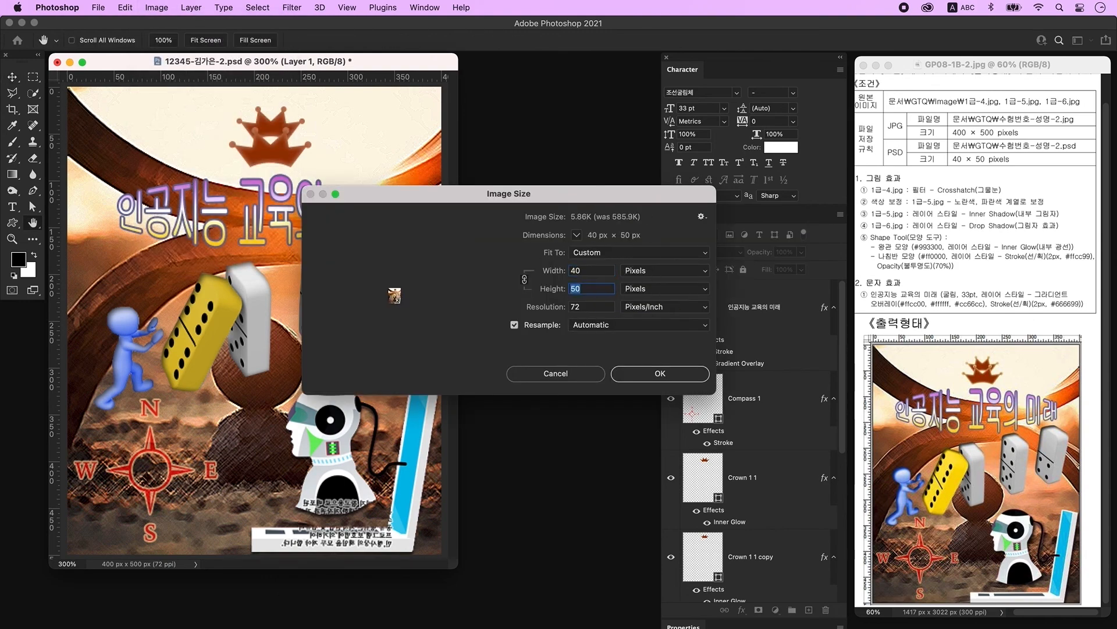
left_click(661, 375)
left_click(99, 7)
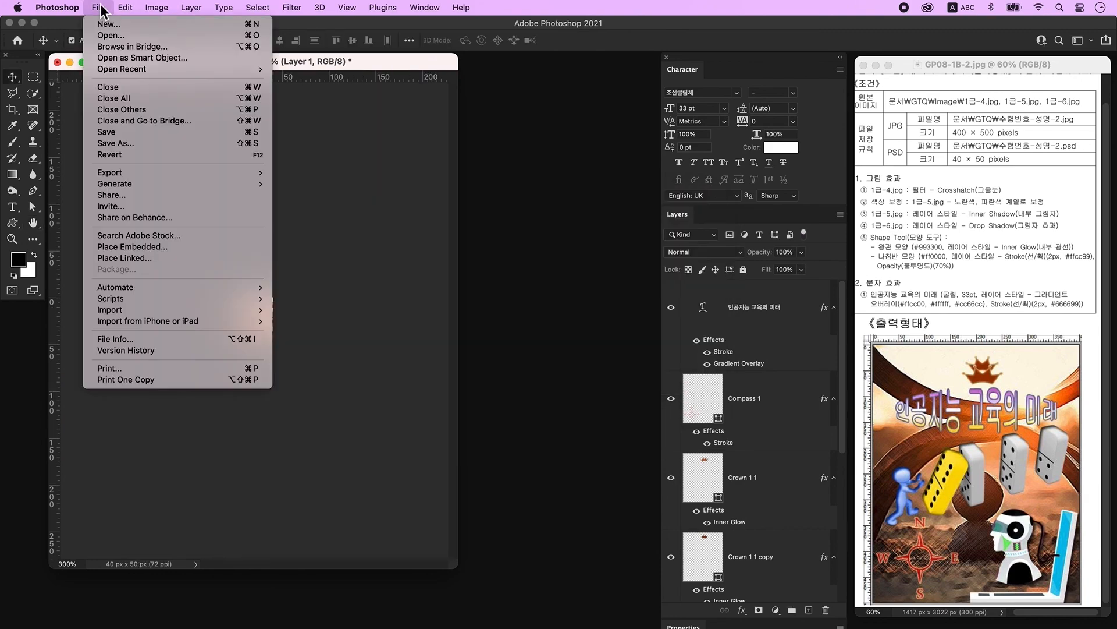
left_click(128, 135)
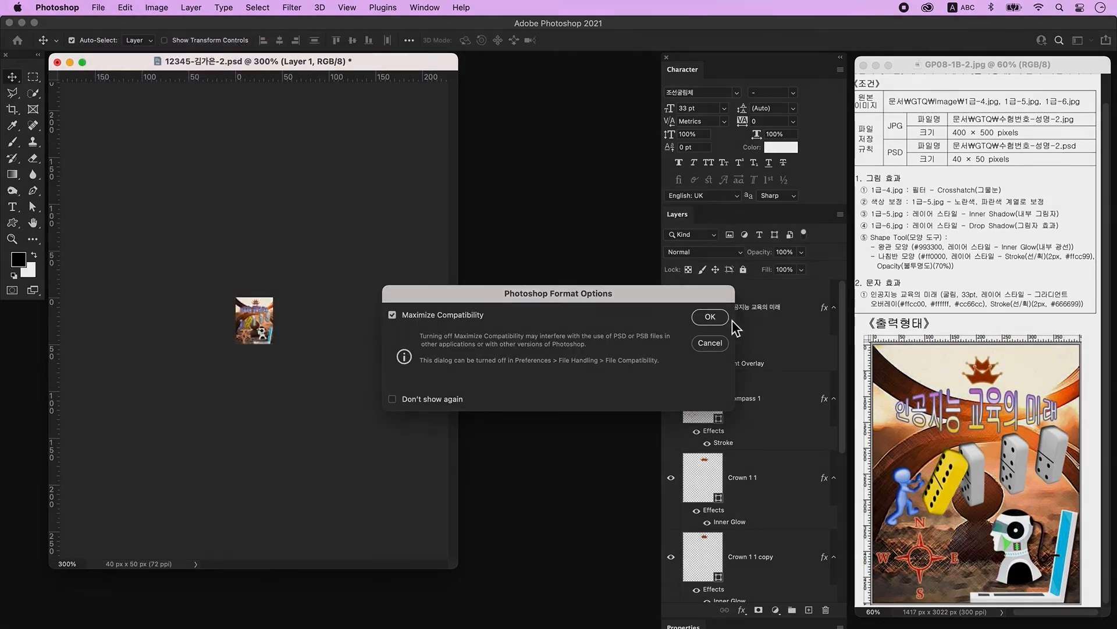